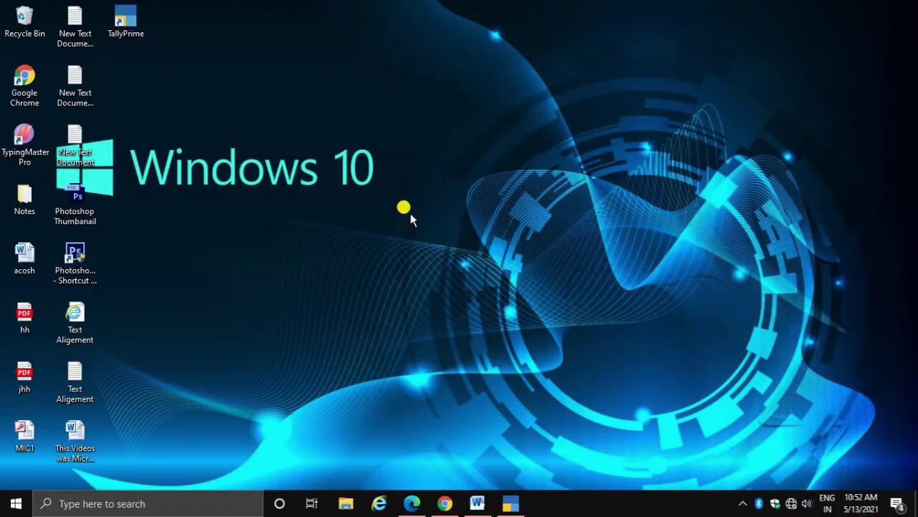
right_click(411, 211)
click(495, 255)
right_click(445, 254)
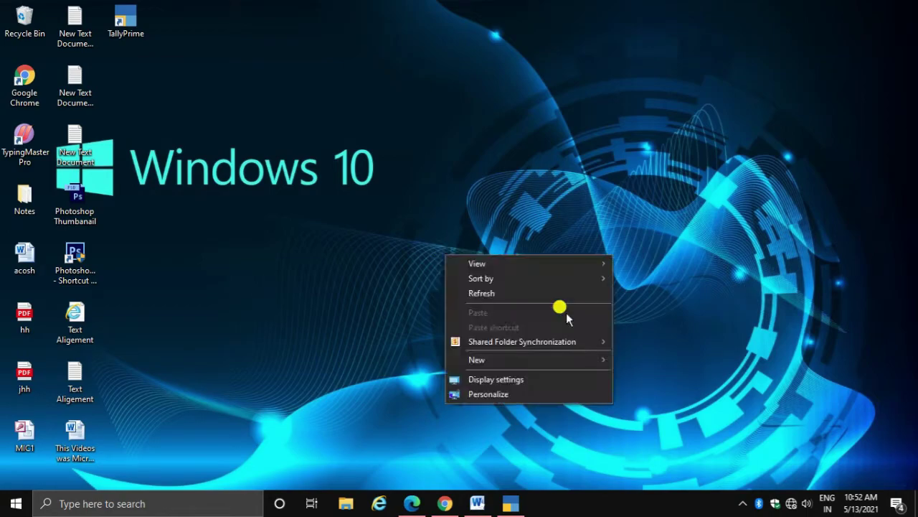
click(529, 294)
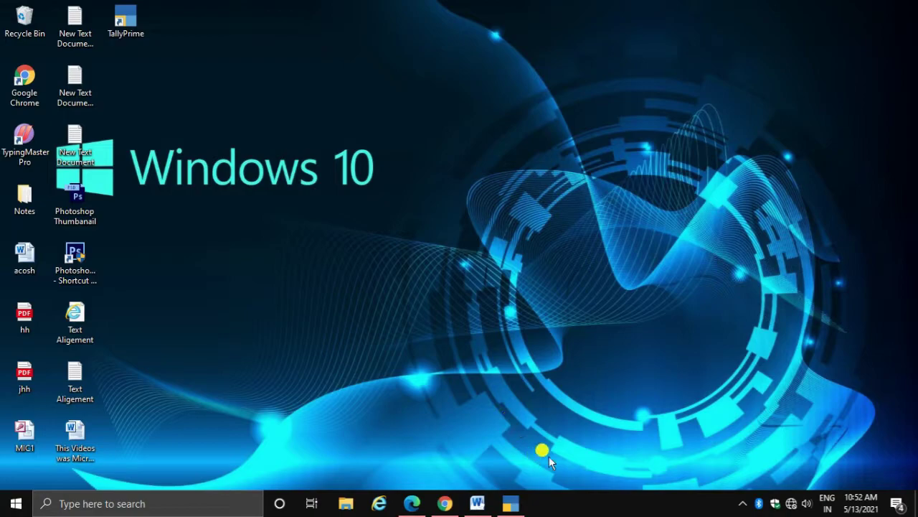
right_click(360, 170)
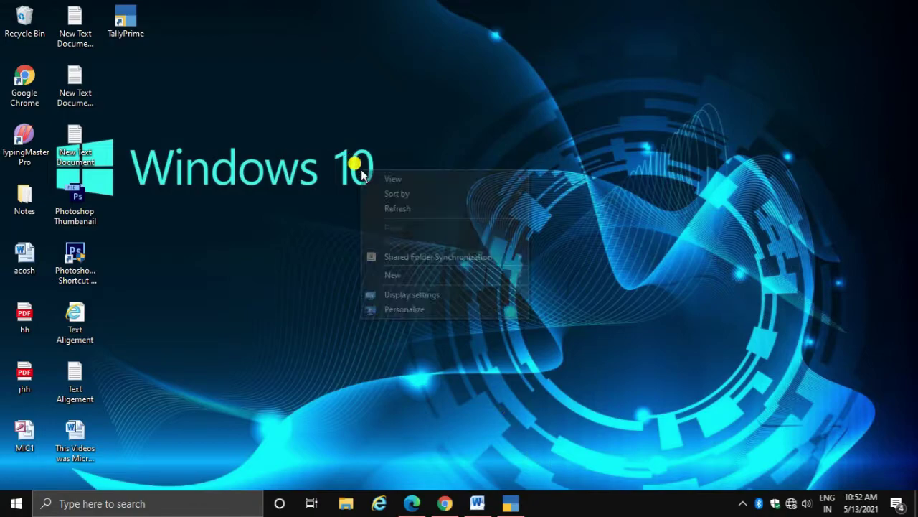
click(393, 207)
right_click(392, 201)
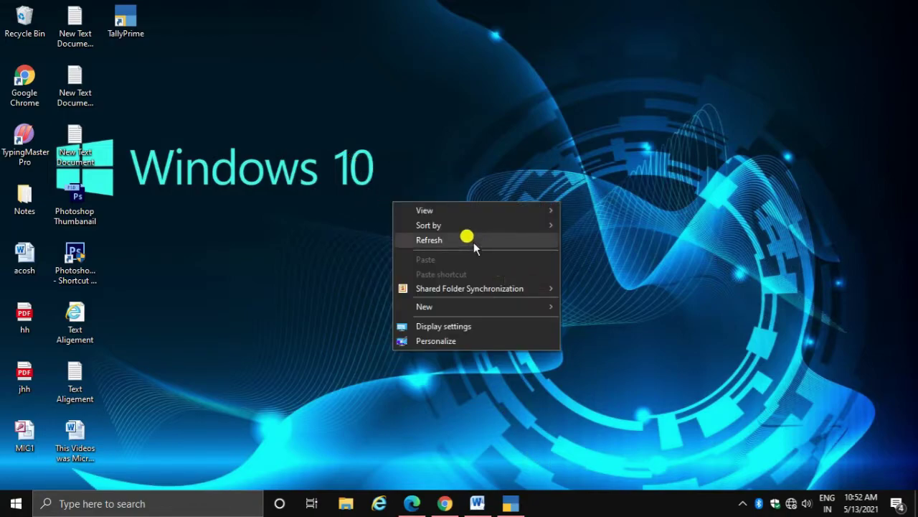
click(474, 242)
right_click(460, 241)
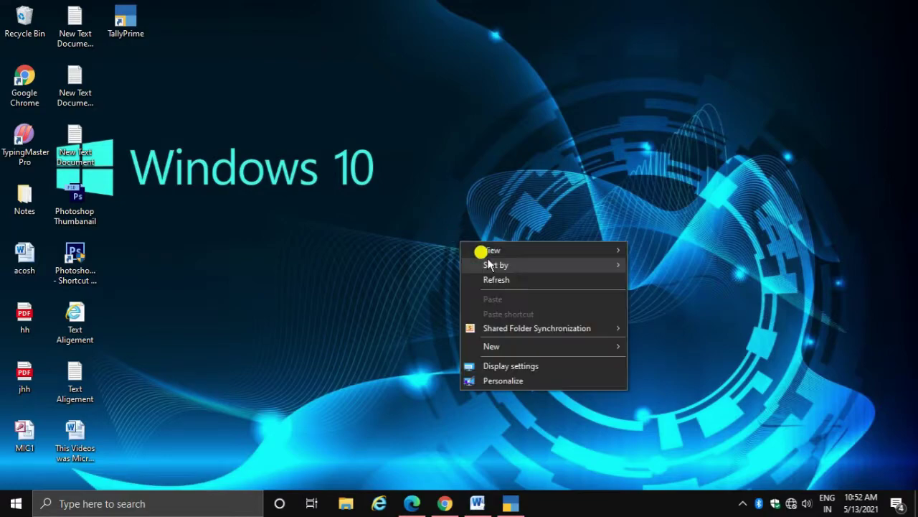
click(511, 279)
right_click(410, 222)
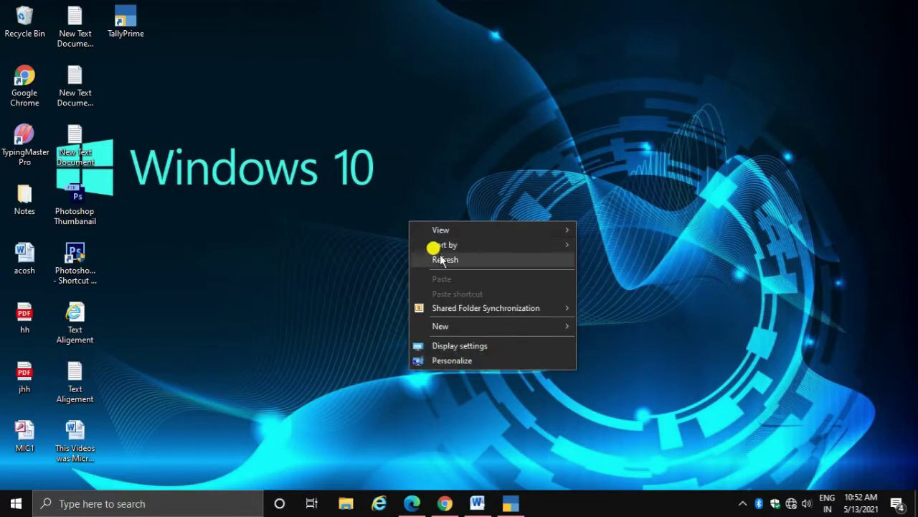
click(440, 256)
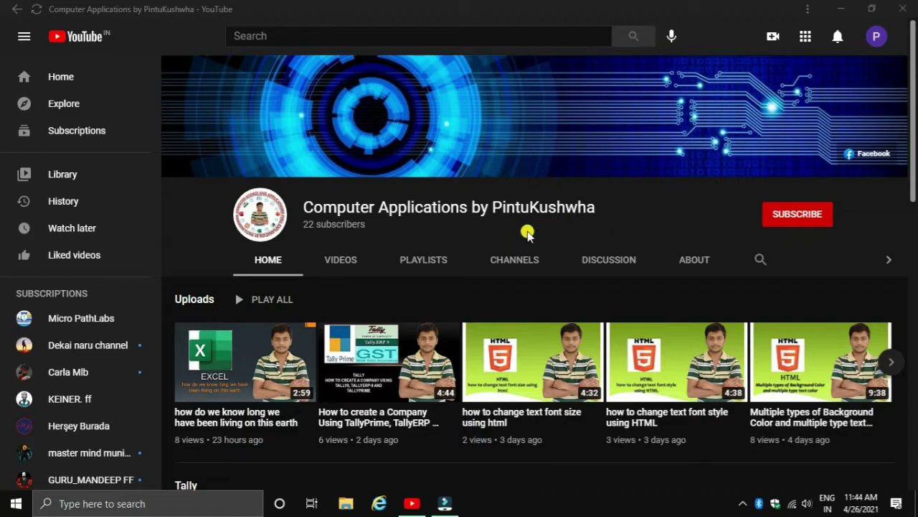
- Subscribe to the displayed YouTube channel and turn on all notifications for it
click(805, 219)
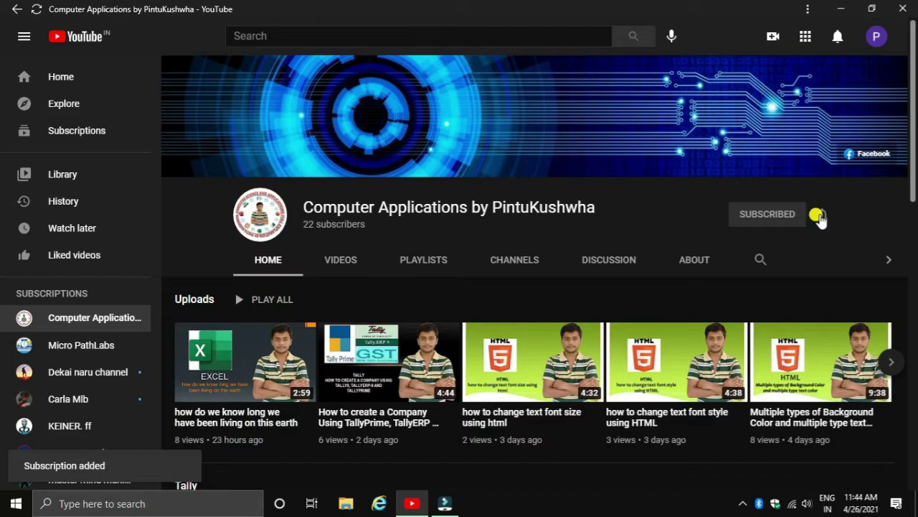
click(818, 217)
click(789, 244)
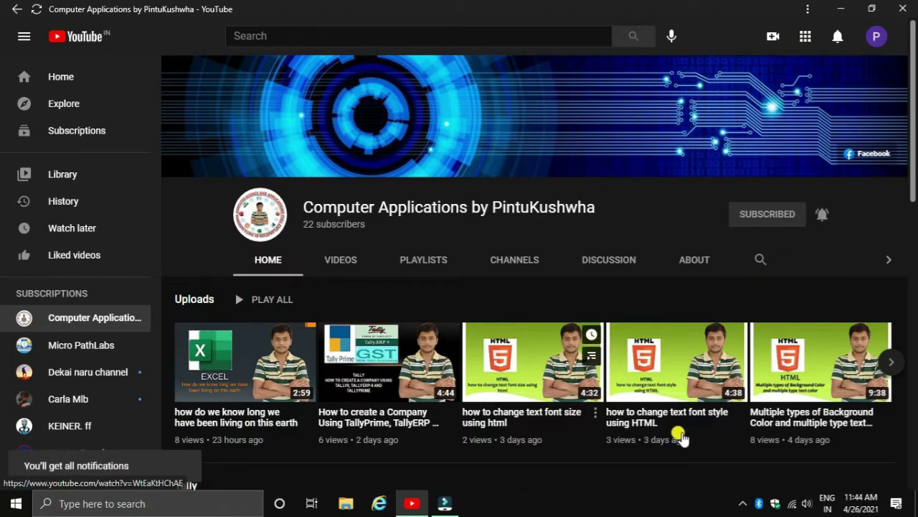
mouse_move(678, 434)
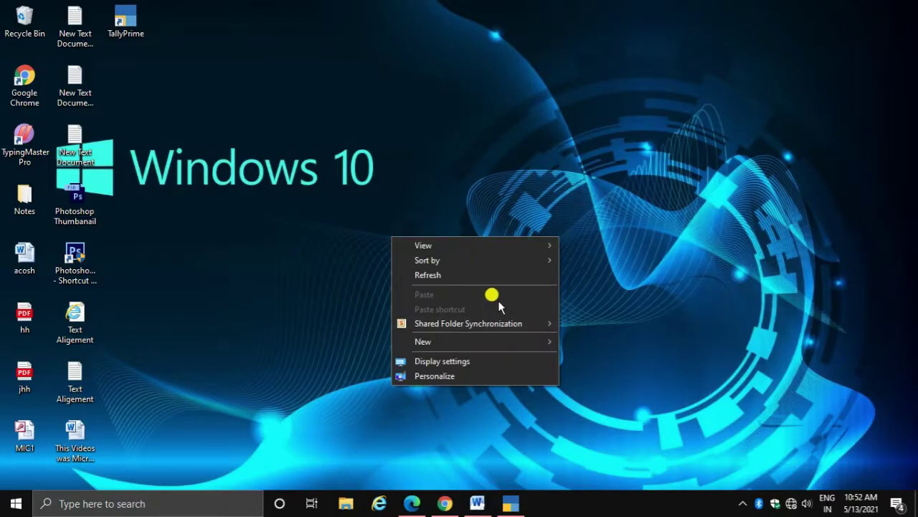
- Switch to TallyPrime and, in the Accounting company's features, keep Maintain Inventory and Integrate Accounts with Inventory set to Yes
click(485, 275)
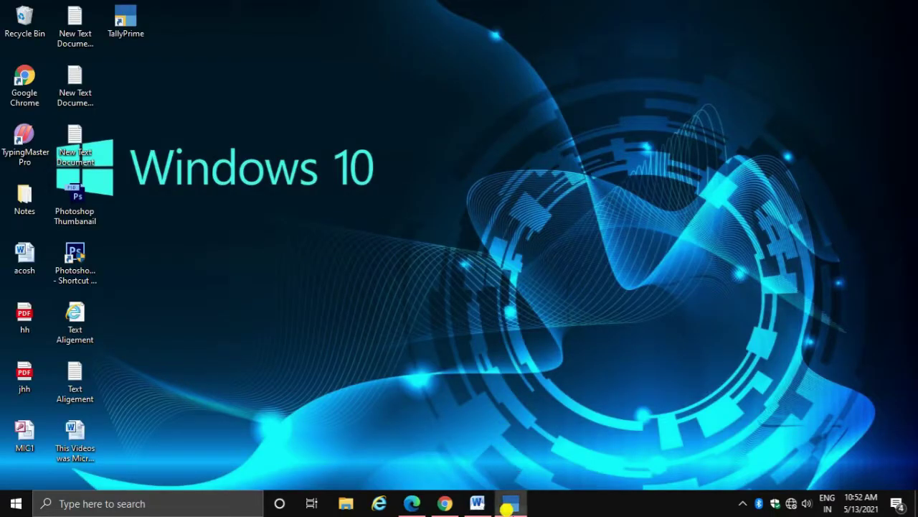
click(510, 503)
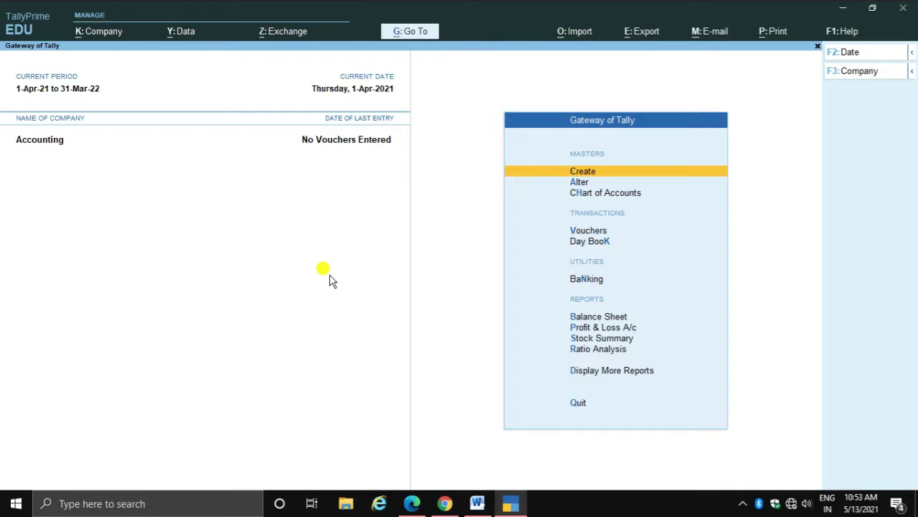
key(F11)
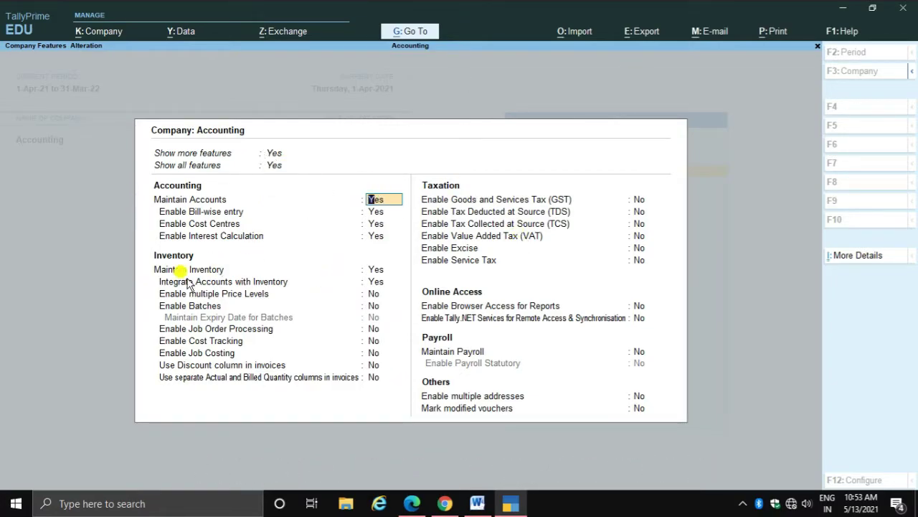
key(Return)
key(Return)
key(Return)
key(Return)
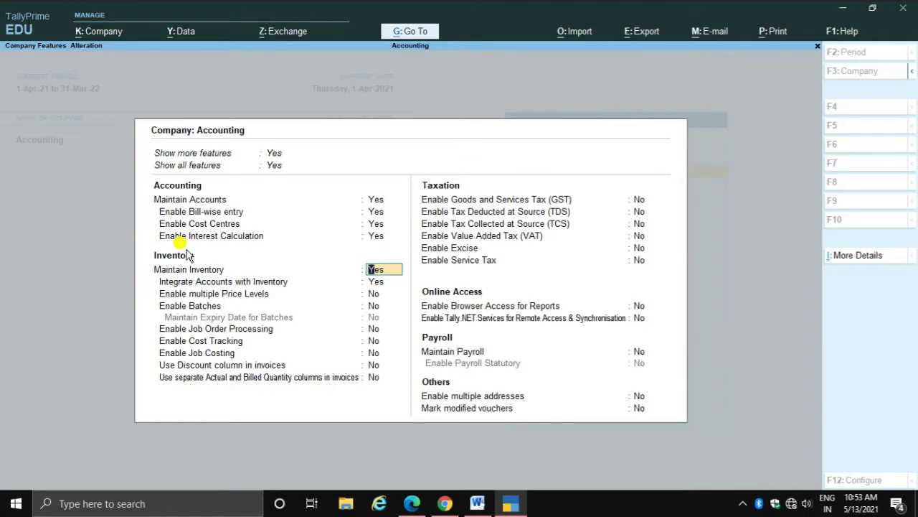
key(Return)
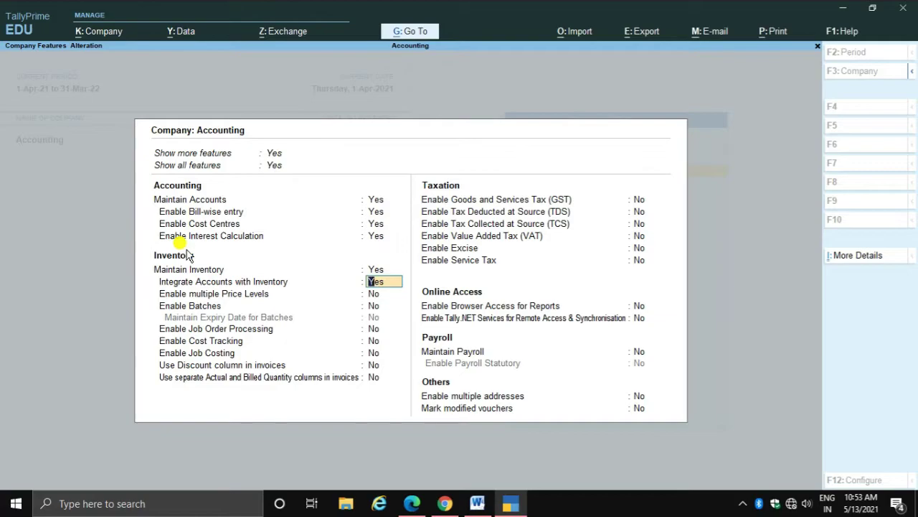
key(Return)
- Go through the remaining inventory, taxation, online access, payroll and other features at their existing settings and accept the company features
key(Return)
key(Return)
key(Return)
key(Return)
key(Return)
key(Return)
key(Return)
key(Return)
key(Return)
key(Return)
key(Return)
key(Return)
key(Return)
key(Return)
key(Return)
key(Return)
key(Return)
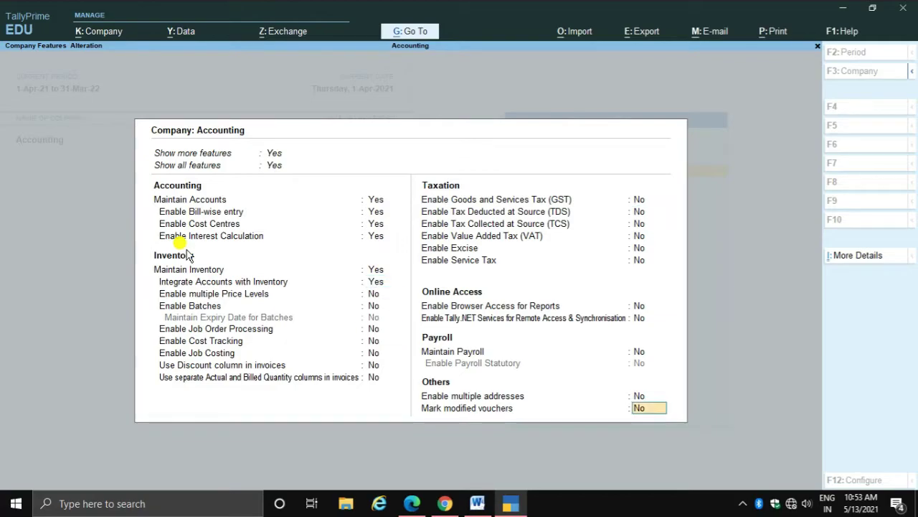
key(Return)
key(Return)
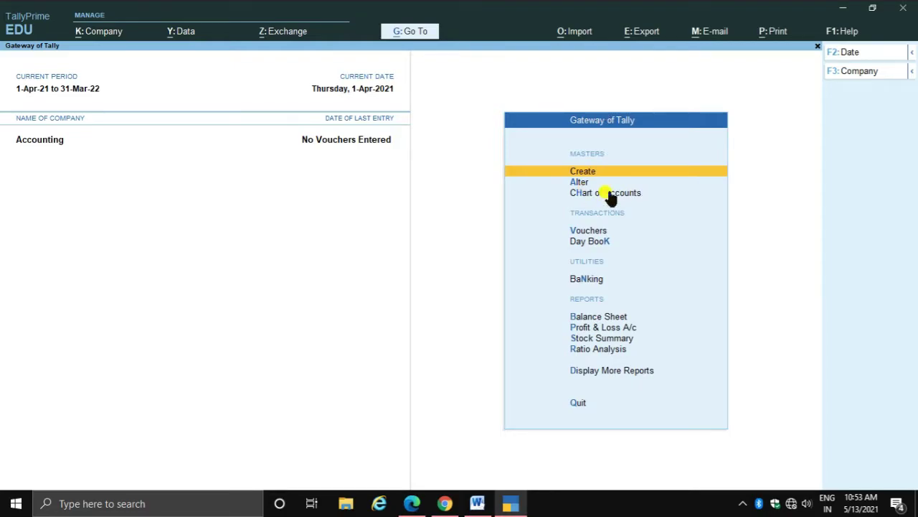
- Create a stock group named Computer Related under Primary, with Should quantities of items be added set to No
key(Return)
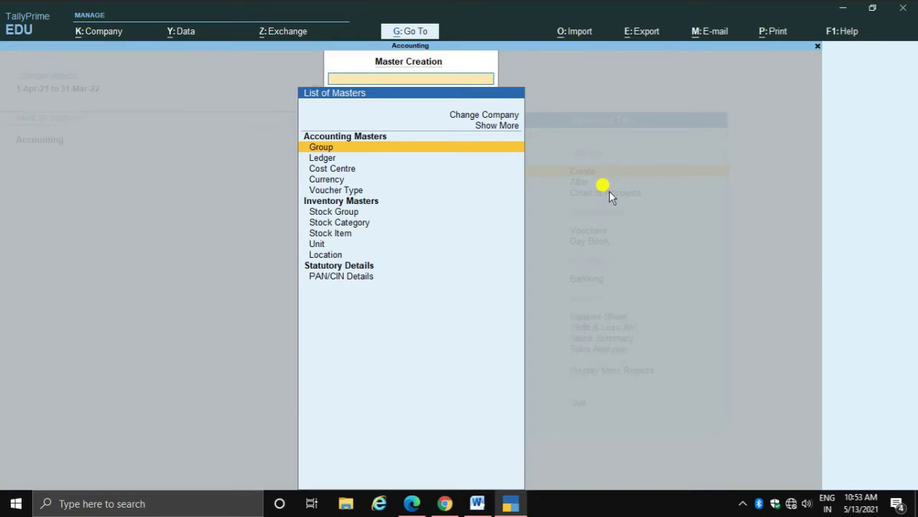
key(Down)
key(Down)
key(Down)
key(Down)
key(Down)
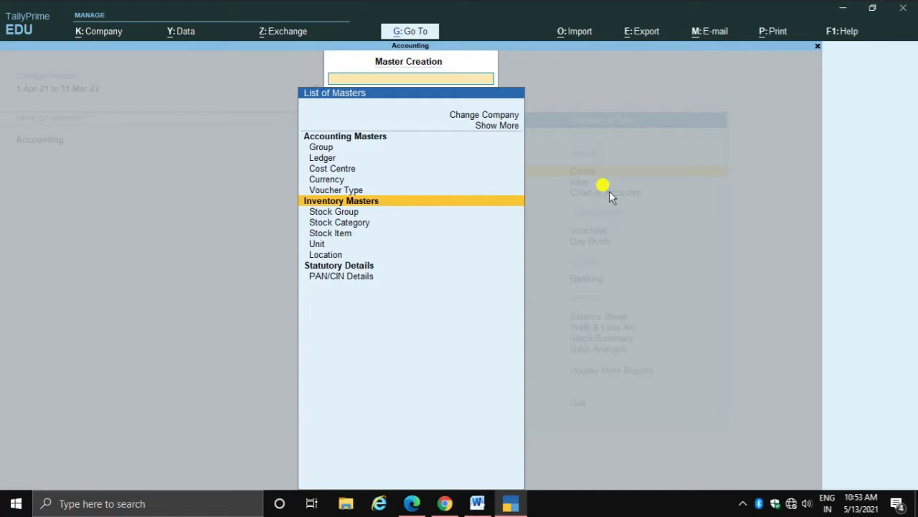
key(Down)
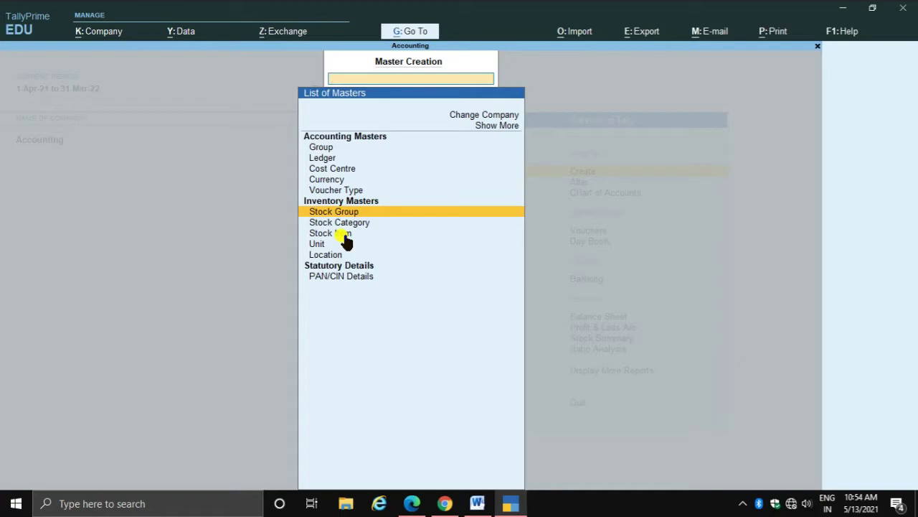
key(Return)
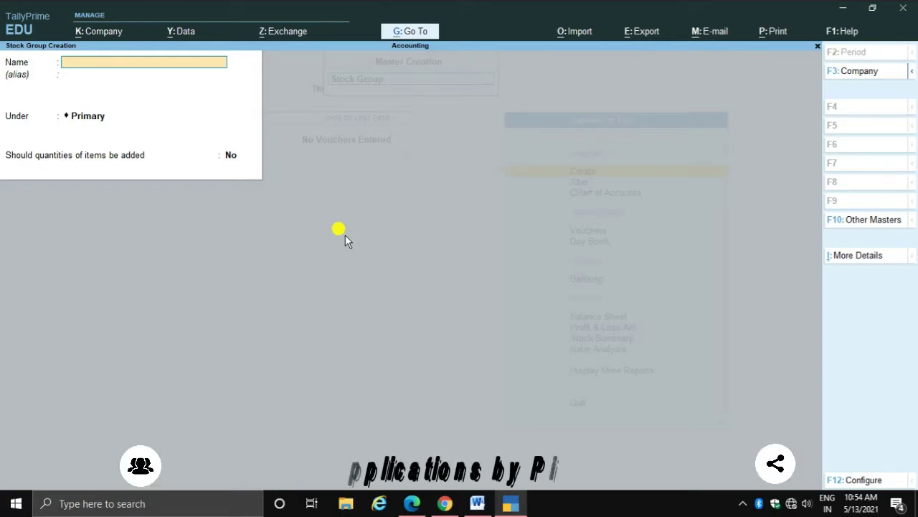
text(Comput)
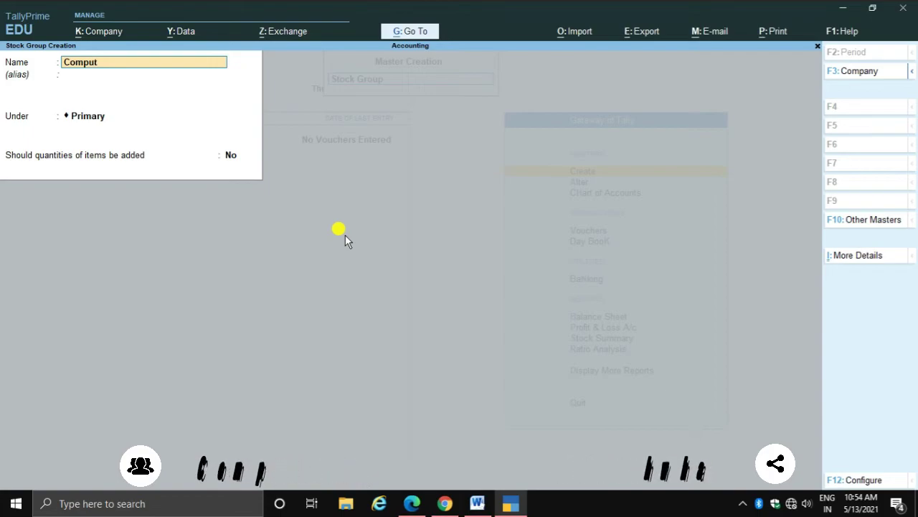
text(er Re)
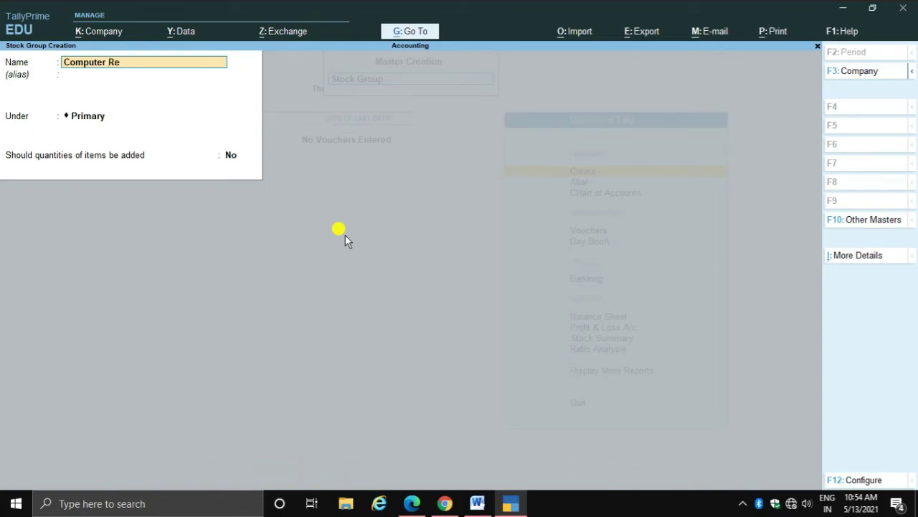
text(lated)
key(Return)
key(Return)
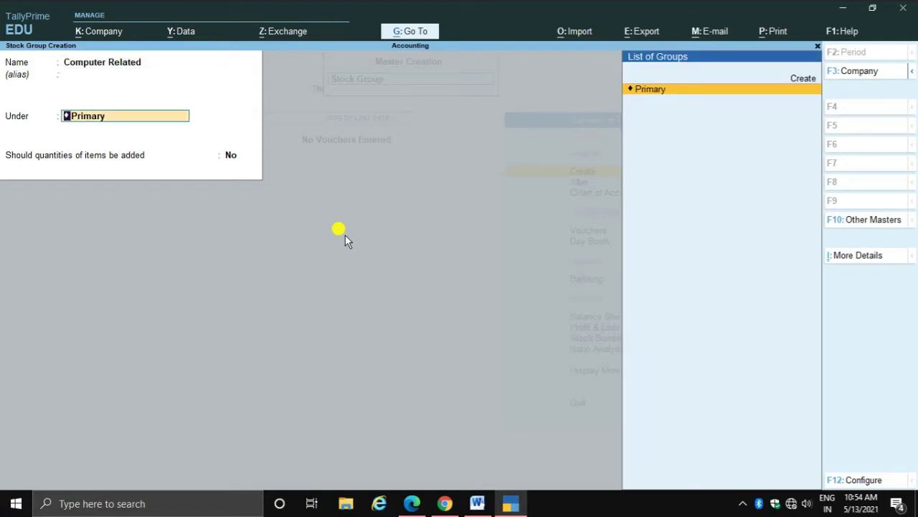
key(Return)
key(Return)
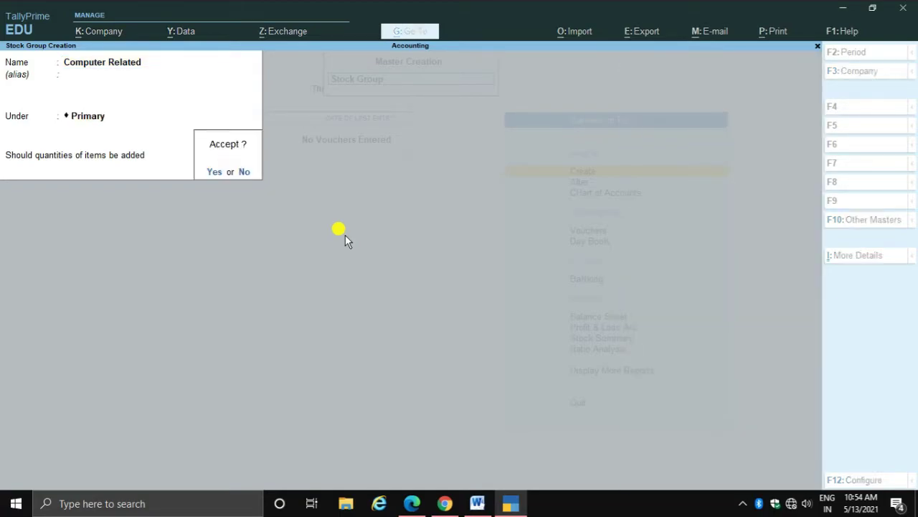
key(Return)
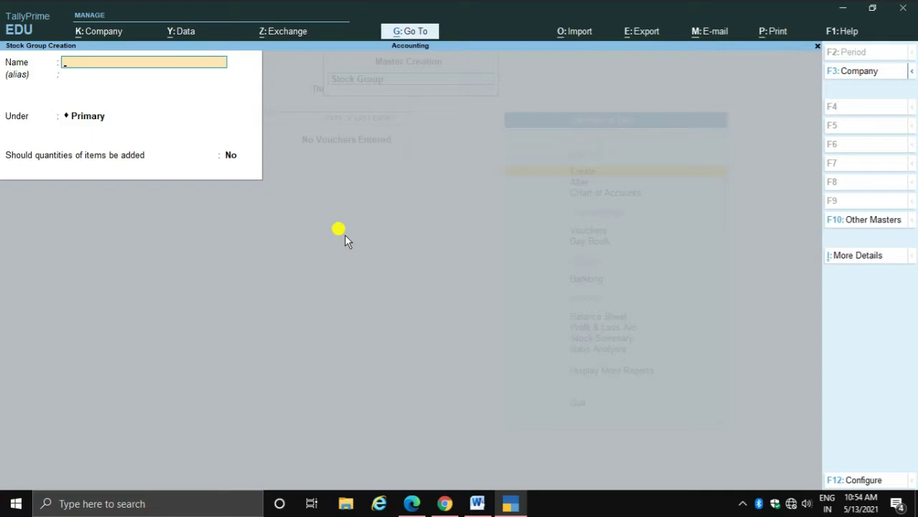
key(Escape)
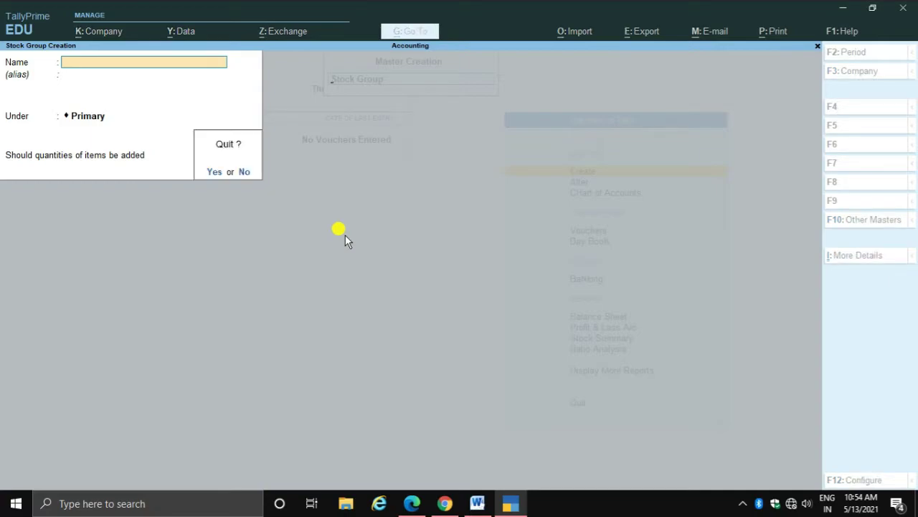
key(Return)
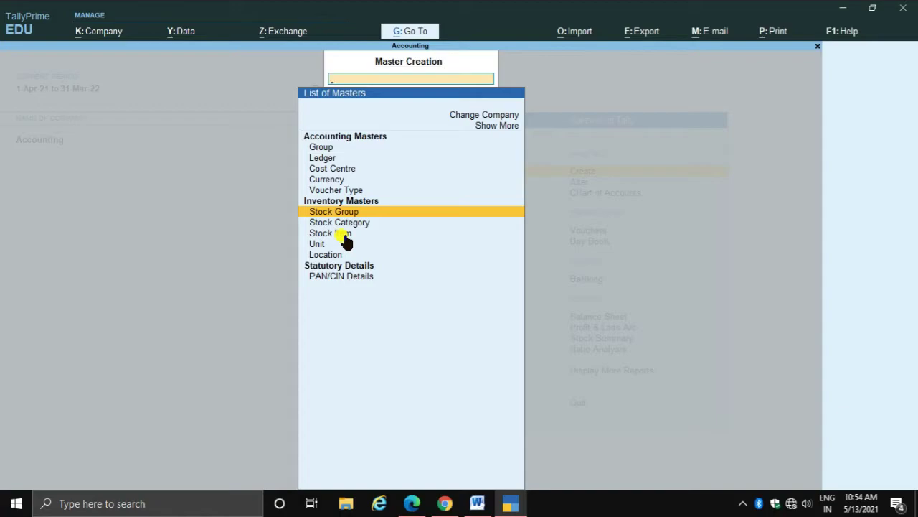
- Create a stock category named Computer Parts under Primary and return to the list of masters
key(Down)
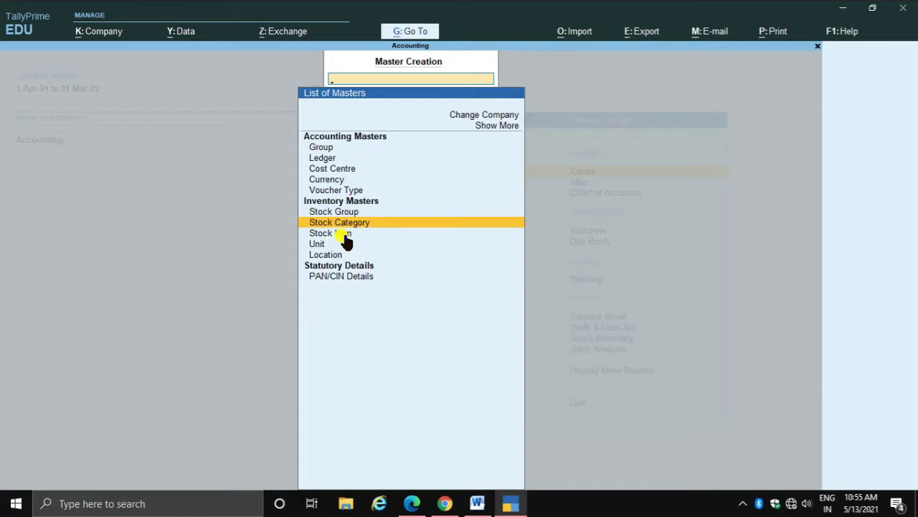
key(Return)
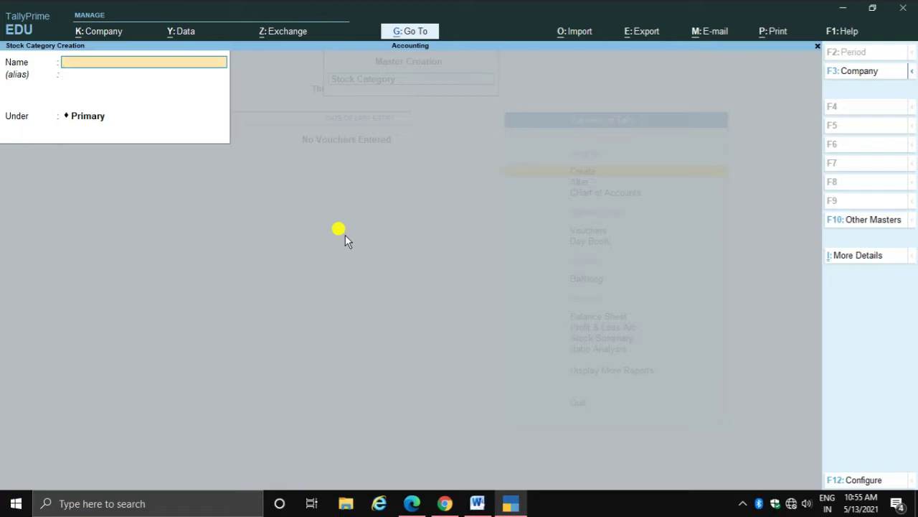
key(ctrl)
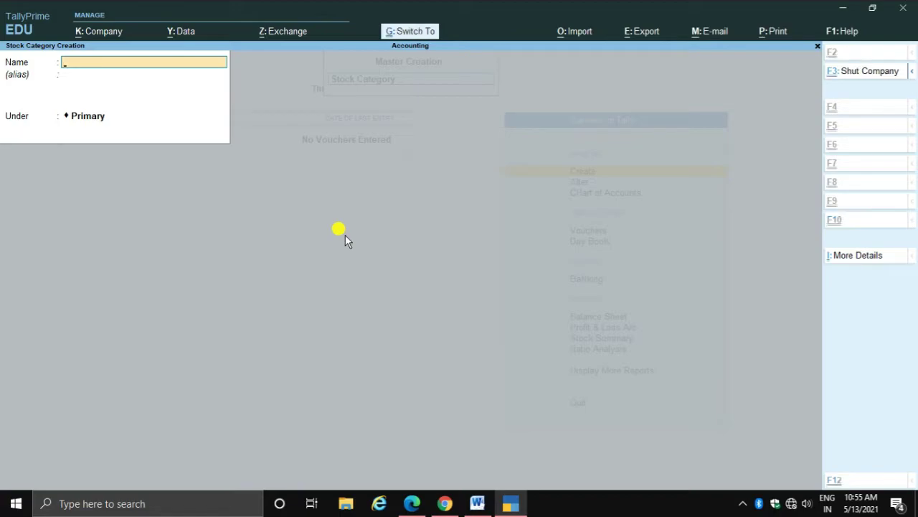
text(C)
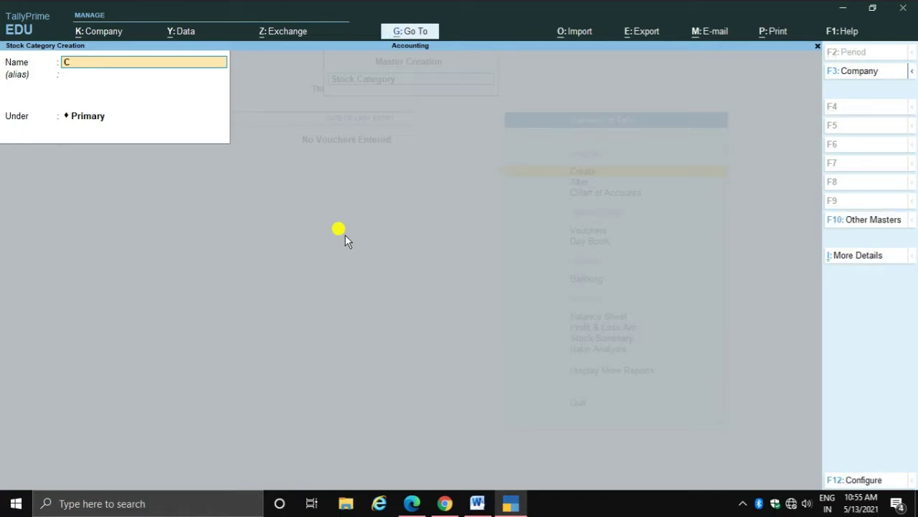
text(omputer Parts)
key(Return)
key(Return)
key(Return)
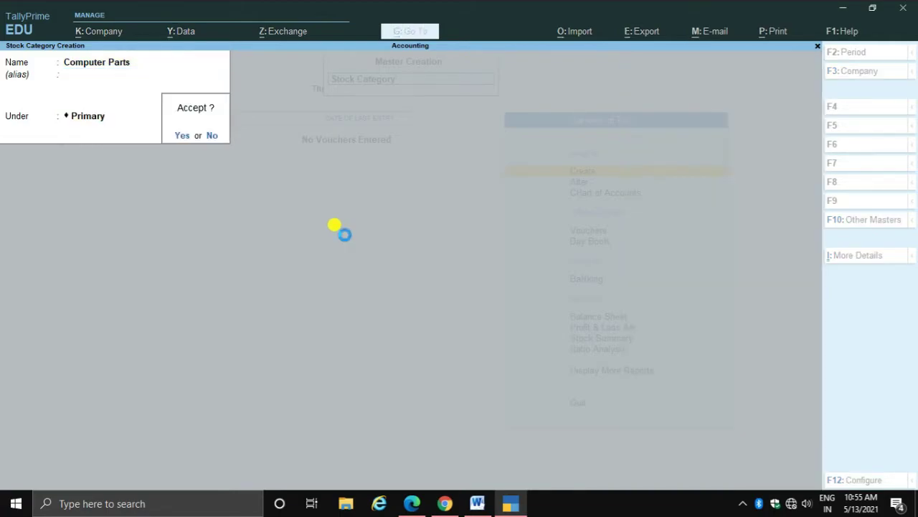
key(Return)
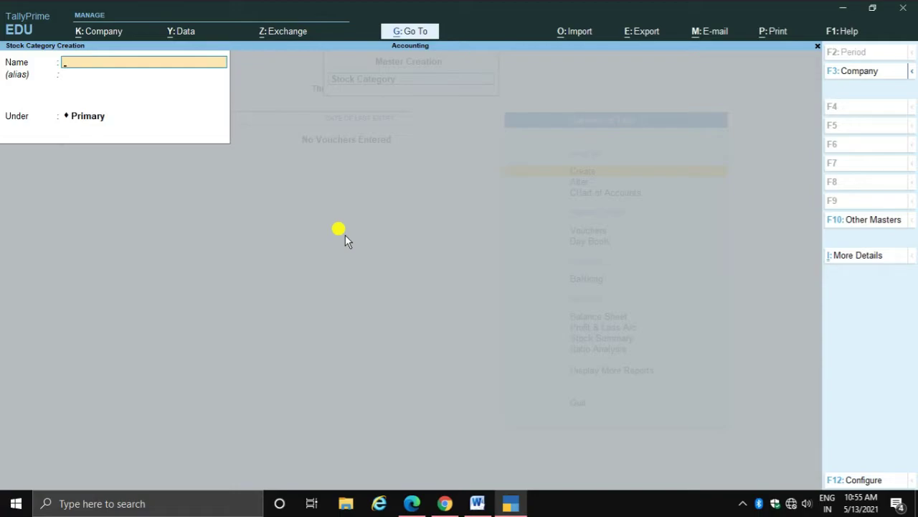
key(Escape)
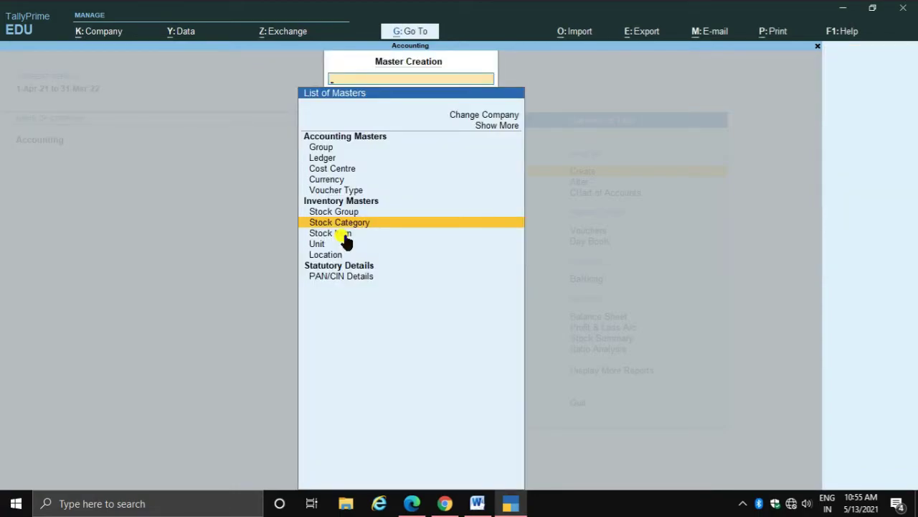
- Create a simple unit with the symbol pcs and 0 decimal places, and return to the list of masters
key(Down)
key(Down)
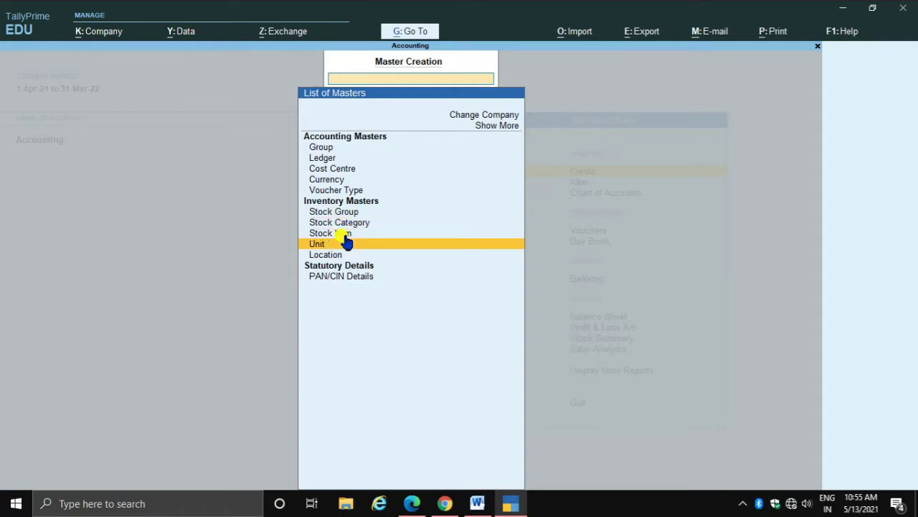
key(Return)
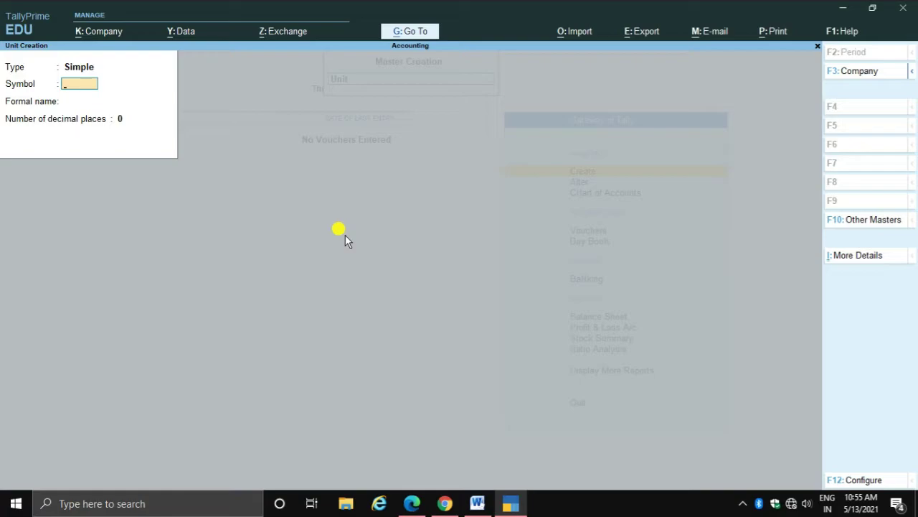
text(pcs)
key(Return)
key(Return)
key(Return)
key(Return)
key(Escape)
key(y)
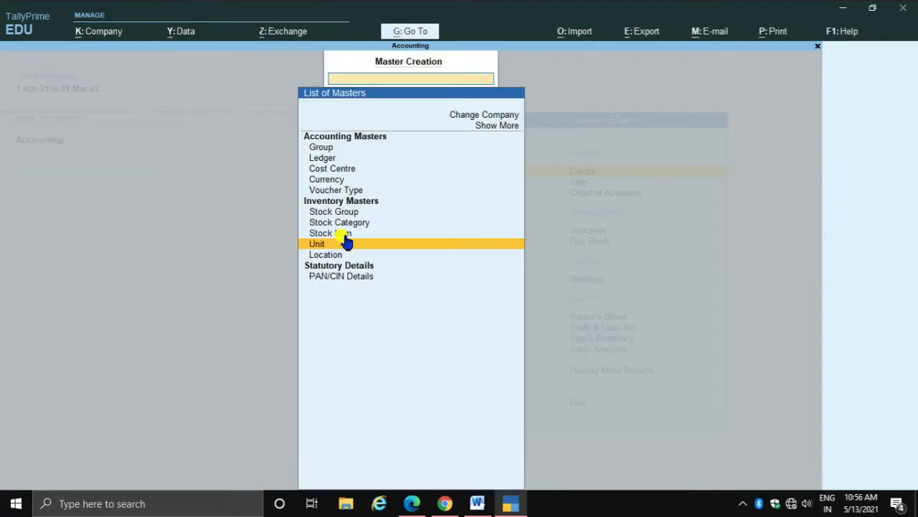
- Create a new location named India under Primary and return to the list of masters
key(Down)
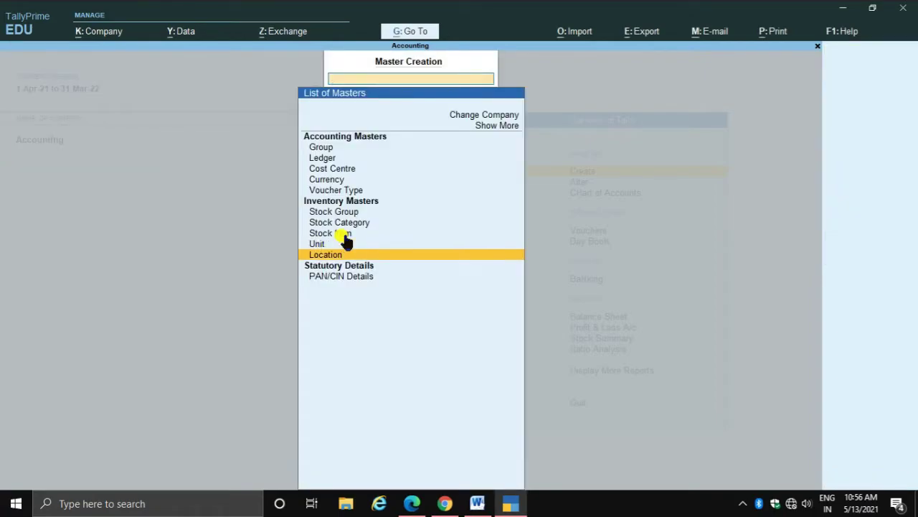
key(Return)
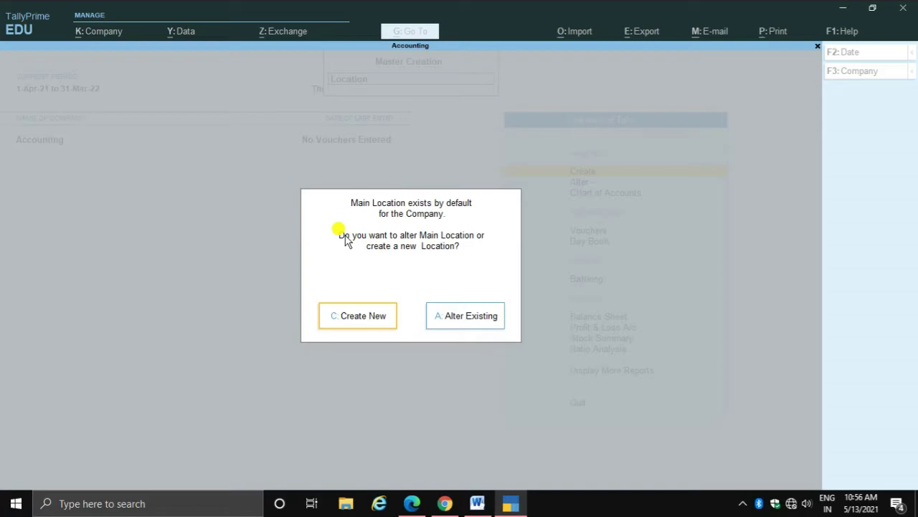
key(c)
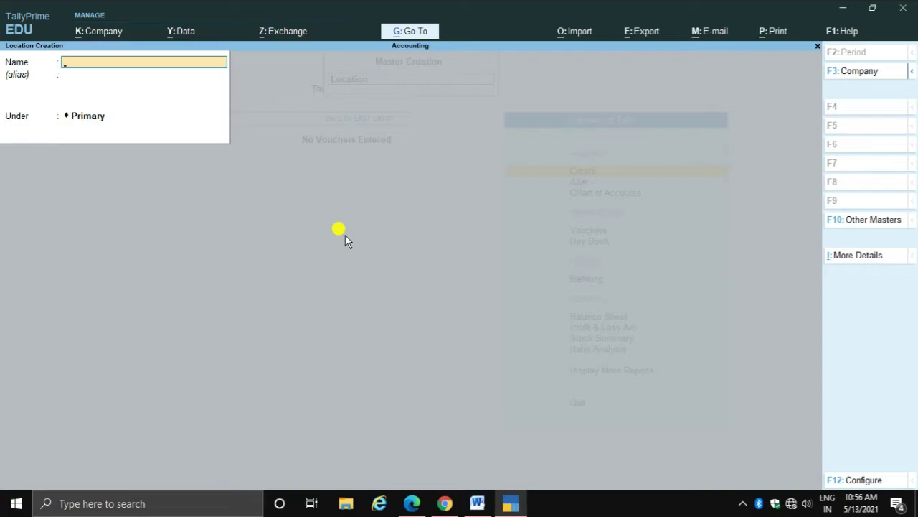
text(India)
key(Return)
key(Return)
key(Return)
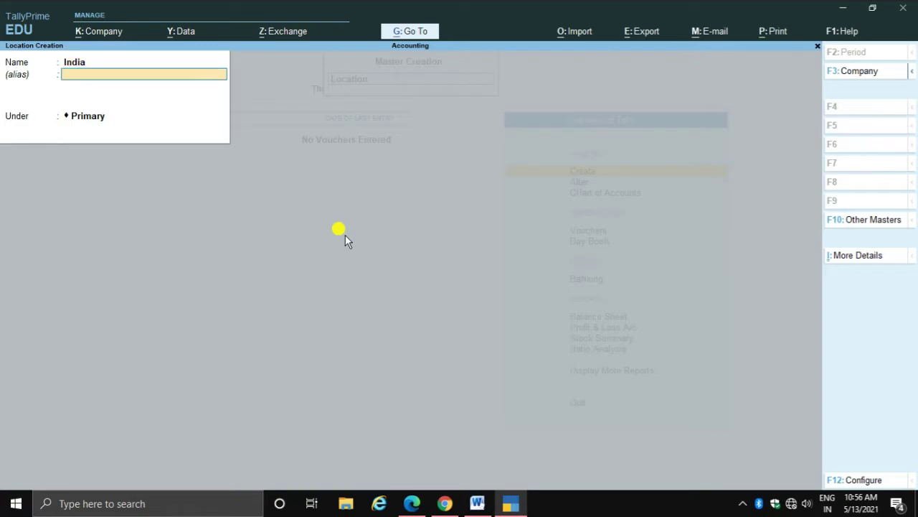
key(Return)
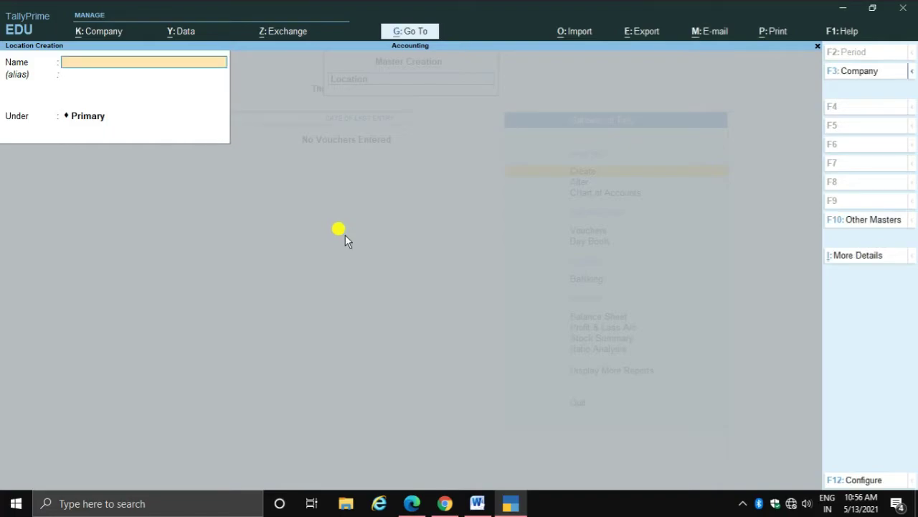
key(Escape)
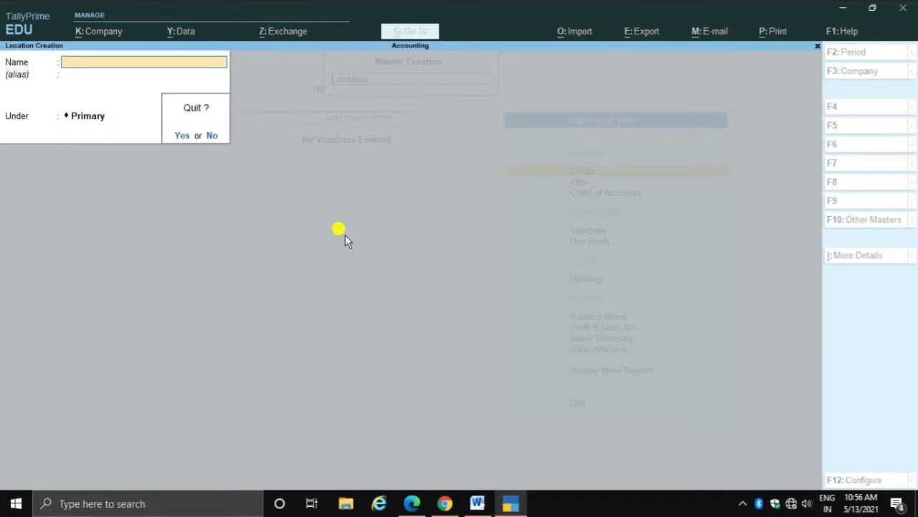
key(y)
- Start a new stock item named Cpu with no alias
key(Up)
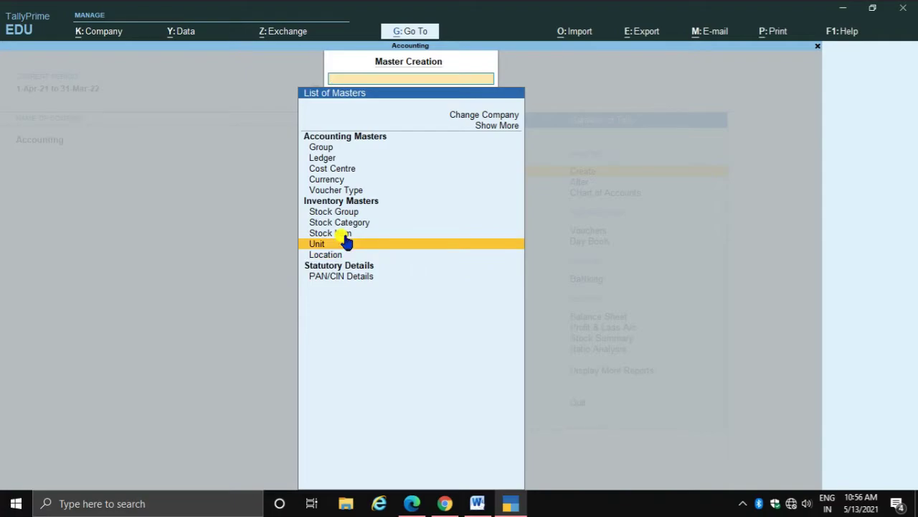
key(Up)
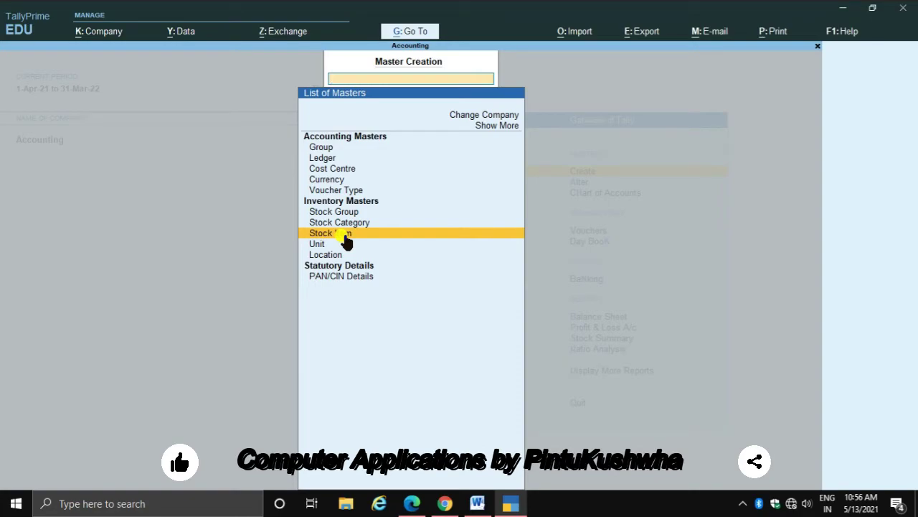
key(Return)
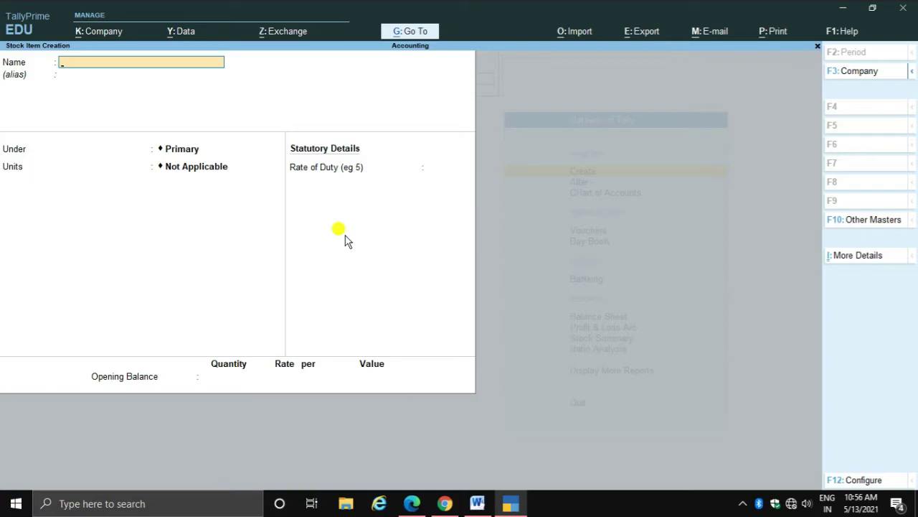
text(Cop)
key(BackSpace)
key(BackSpace)
text(u)
key(BackSpace)
text(pu)
key(Return)
key(Return)
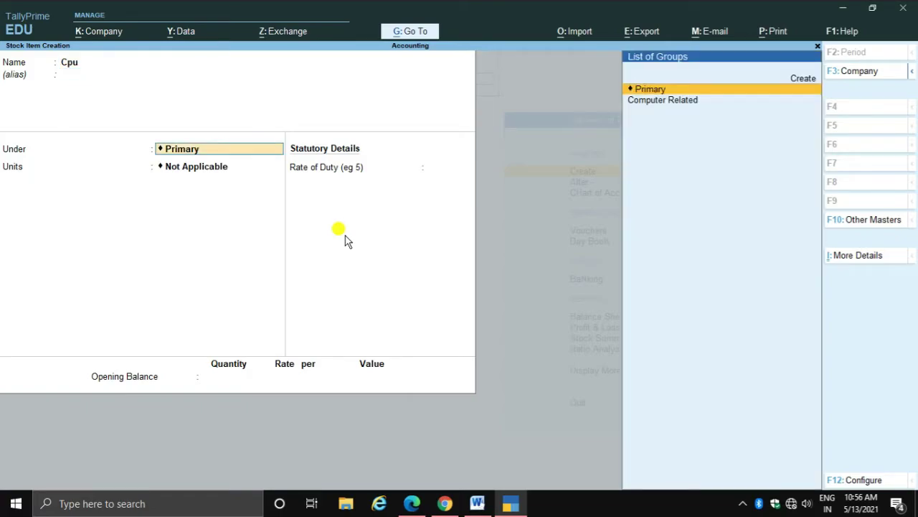
- Place the Cpu item under Computer Related with pcs as its unit and leave the rate of duty at 0
key(Down)
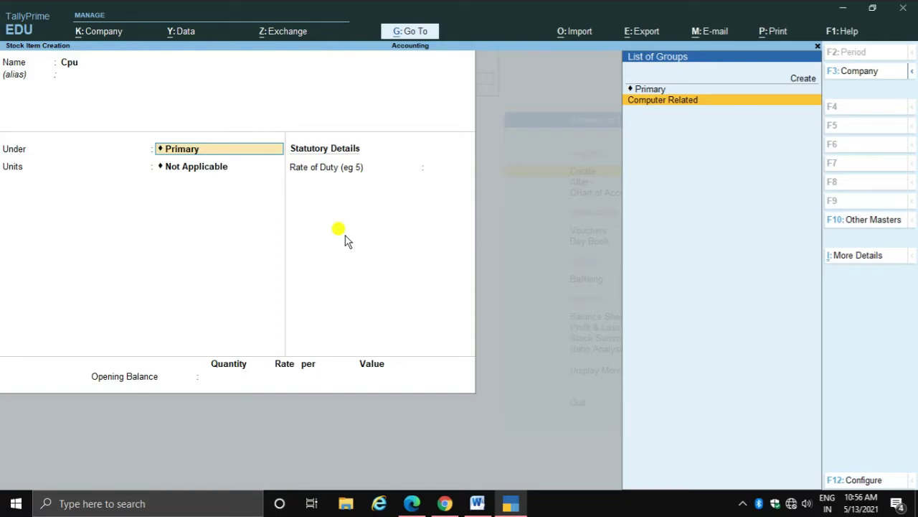
key(Return)
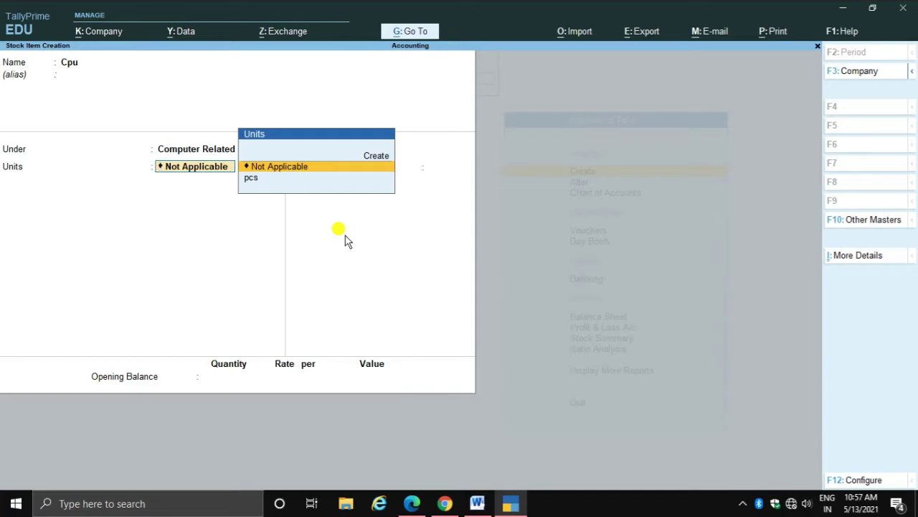
key(Down)
key(Return)
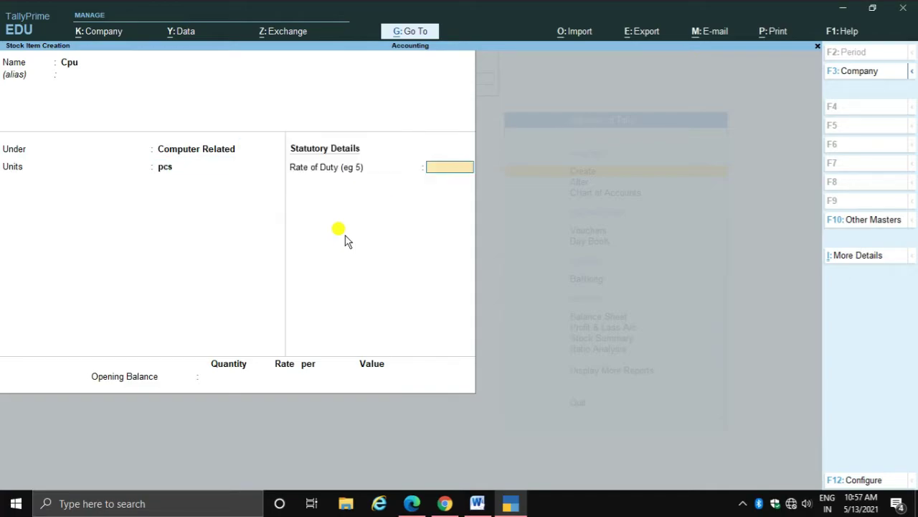
key(Return)
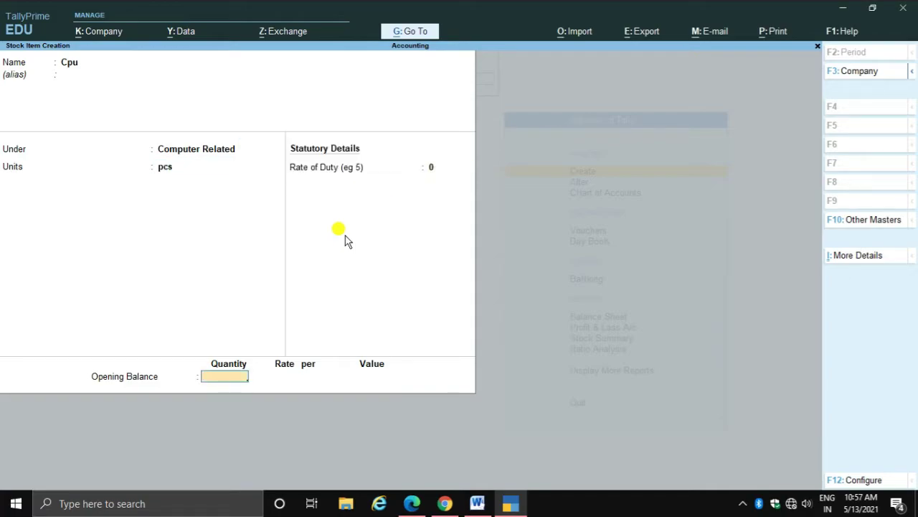
- Give Cpu an opening balance of 10 pcs allocated to India at a rate of 1200 per pcs, and save the item
text(10)
key(Return)
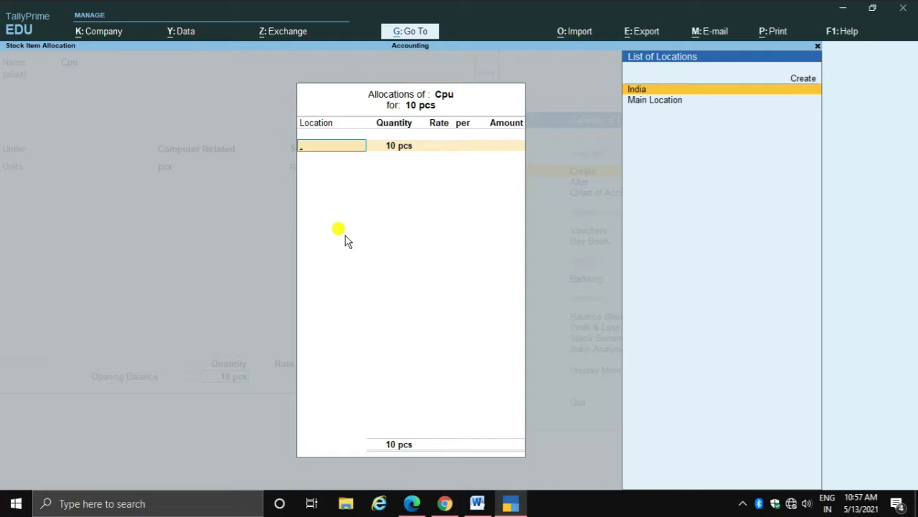
key(Return)
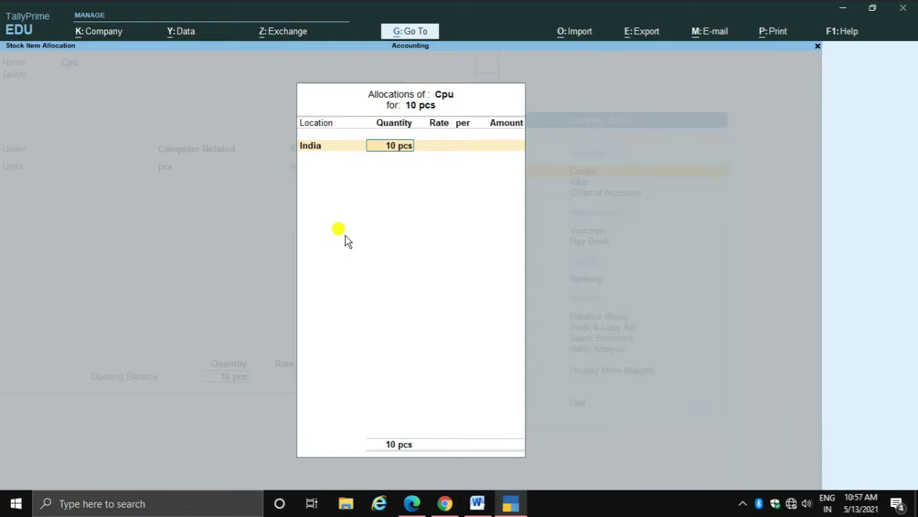
key(Return)
text(1200)
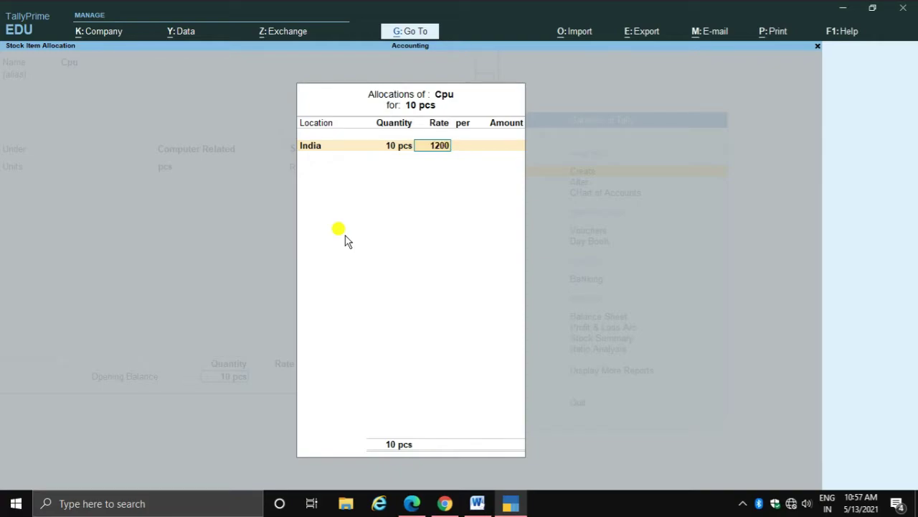
key(Return)
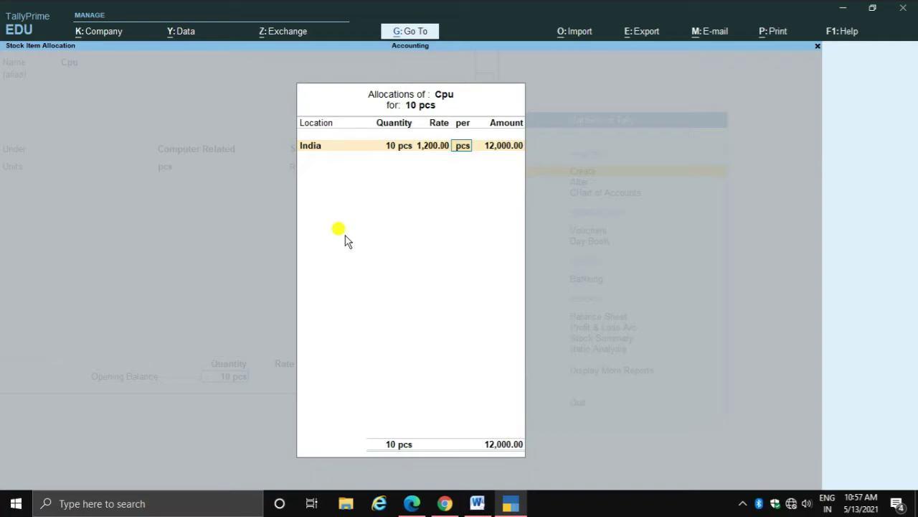
key(Return)
key(Return)
key(Return)
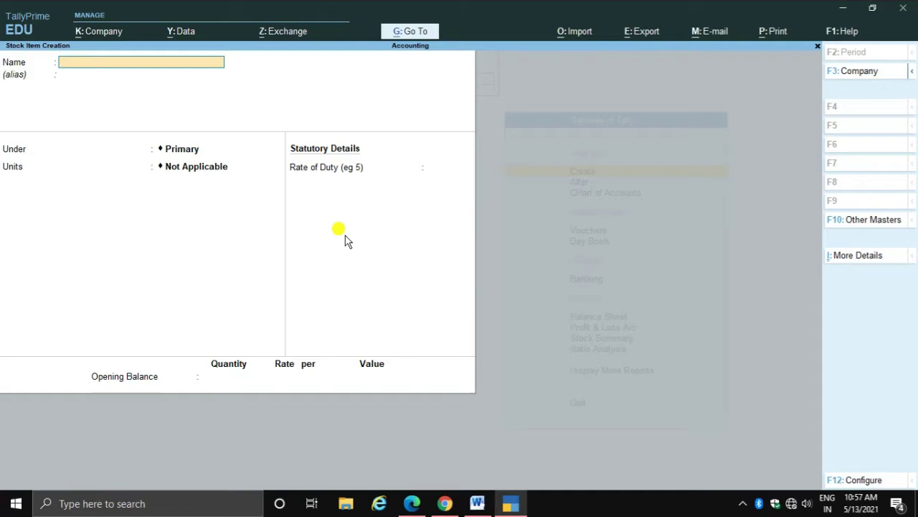
- Define a stock item named Mouse under Computer Related with pcs as its unit and rate of duty at 0
text(Mouse)
key(Return)
key(Return)
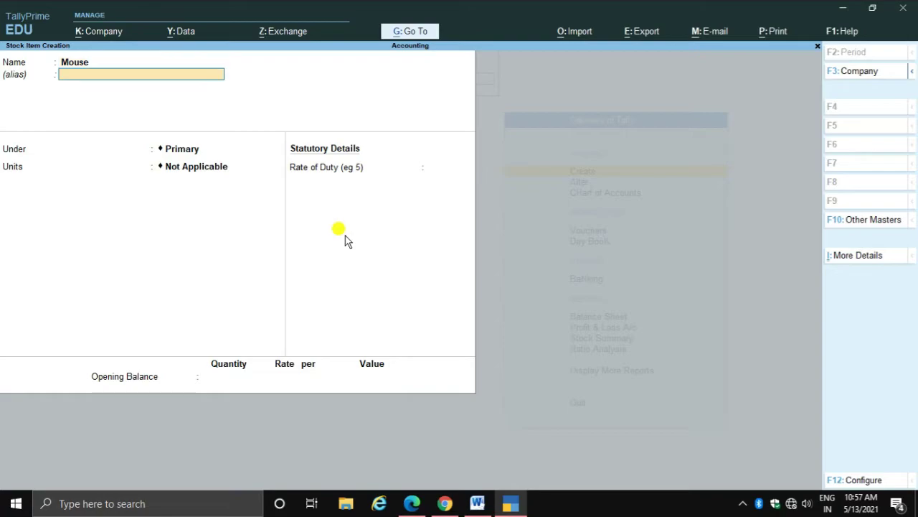
key(Down)
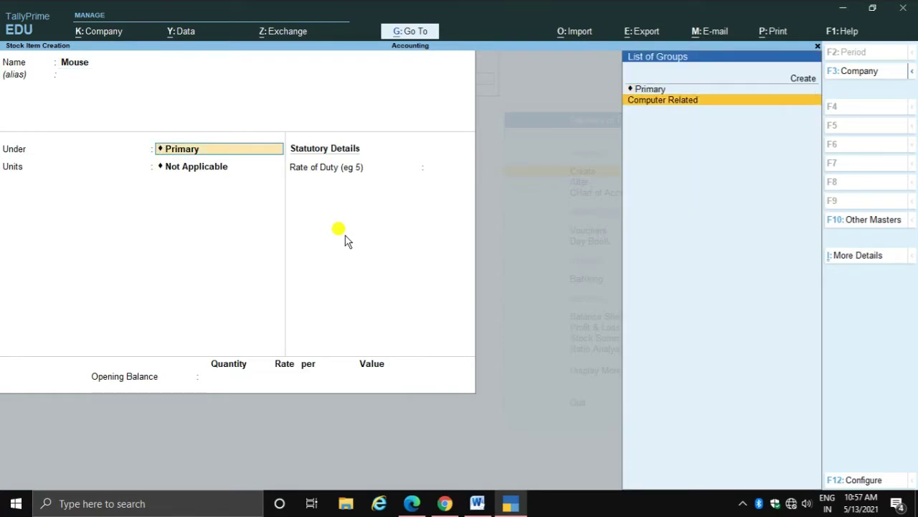
key(Return)
key(Down)
key(Return)
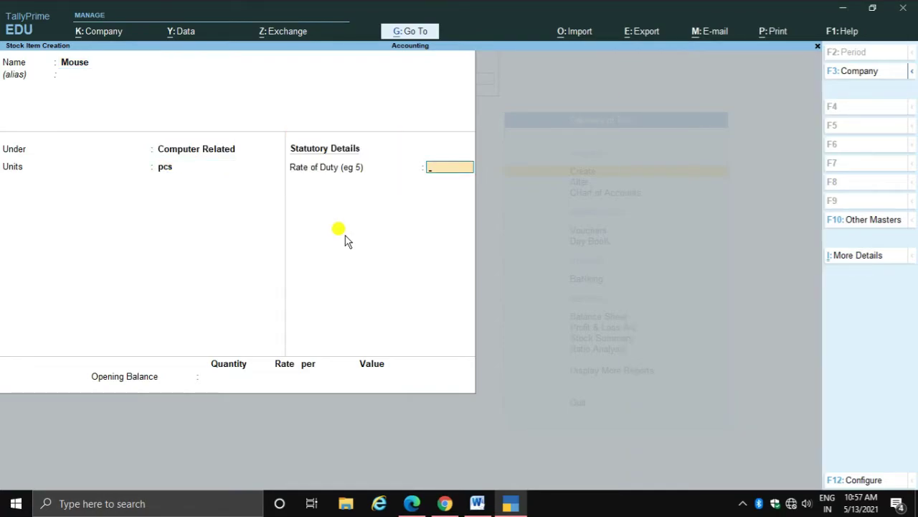
key(Return)
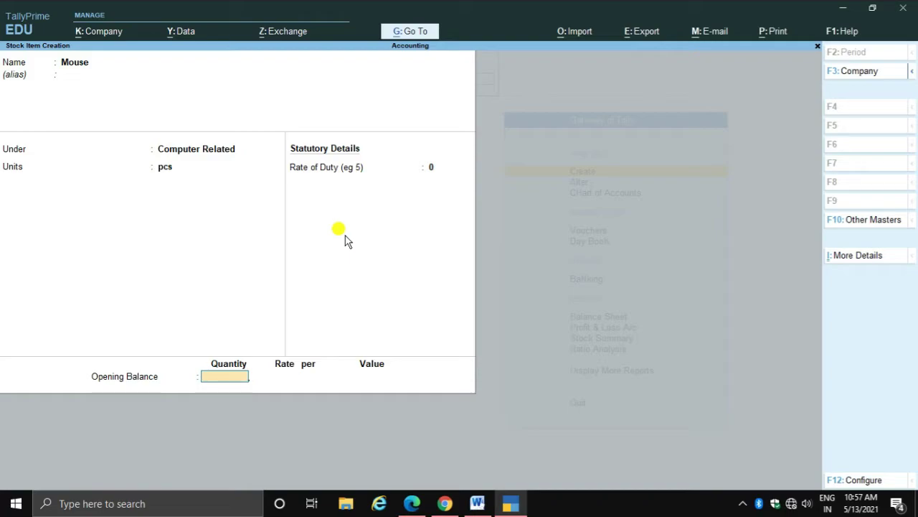
- Give Mouse an opening balance of 10 pcs allocated to India at a rate of 500 per pcs, and save the item
text(10)
key(Return)
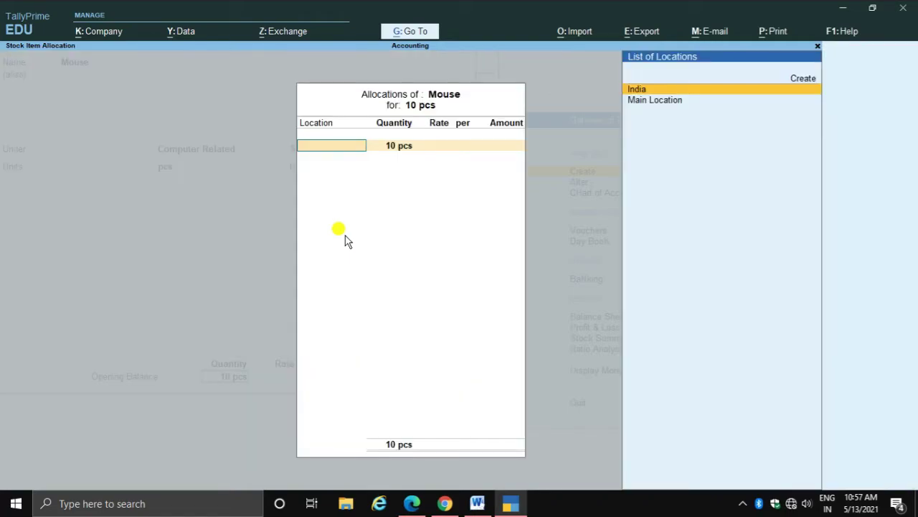
key(Return)
key(Return)
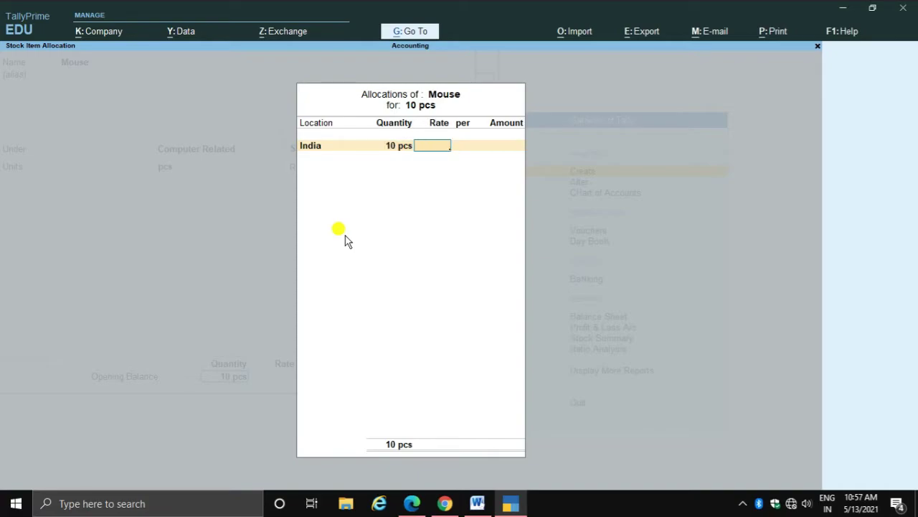
text(500)
key(Return)
key(Return)
key(Return)
key(Return)
key(Return)
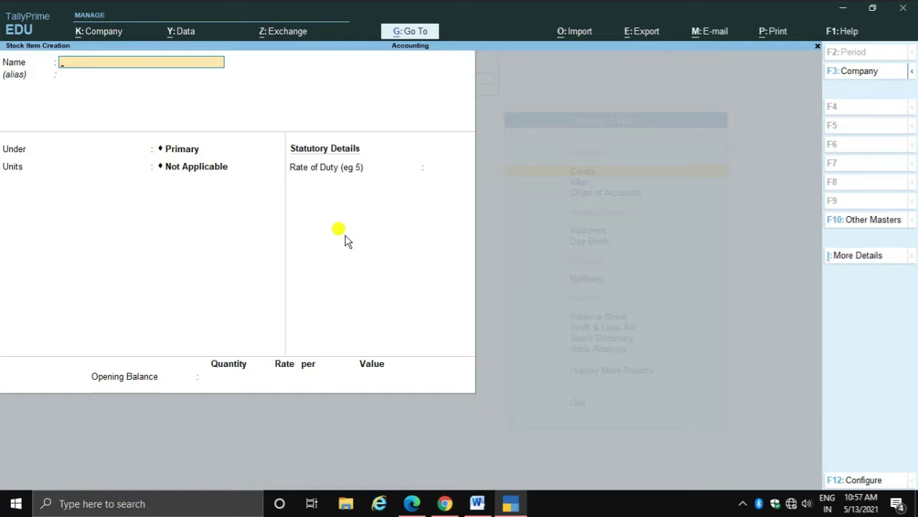
- Define a stock item named Ram under Computer Related with pcs as its unit and rate of duty at 0
text(Ram)
key(Return)
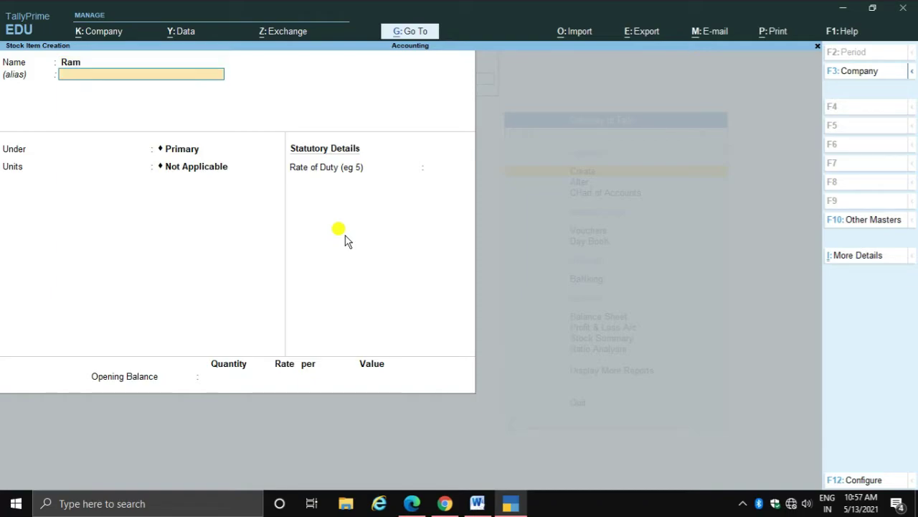
key(Return)
key(Down)
key(Return)
key(Down)
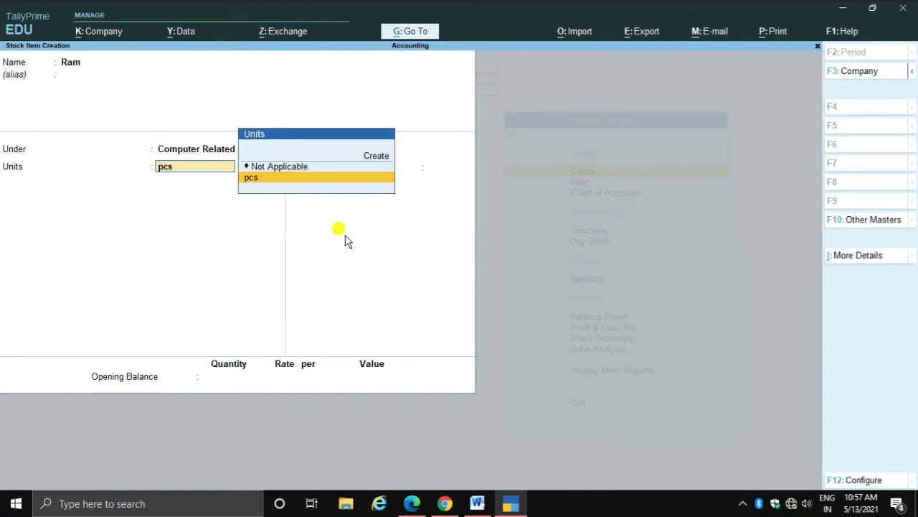
key(Return)
key(Return)
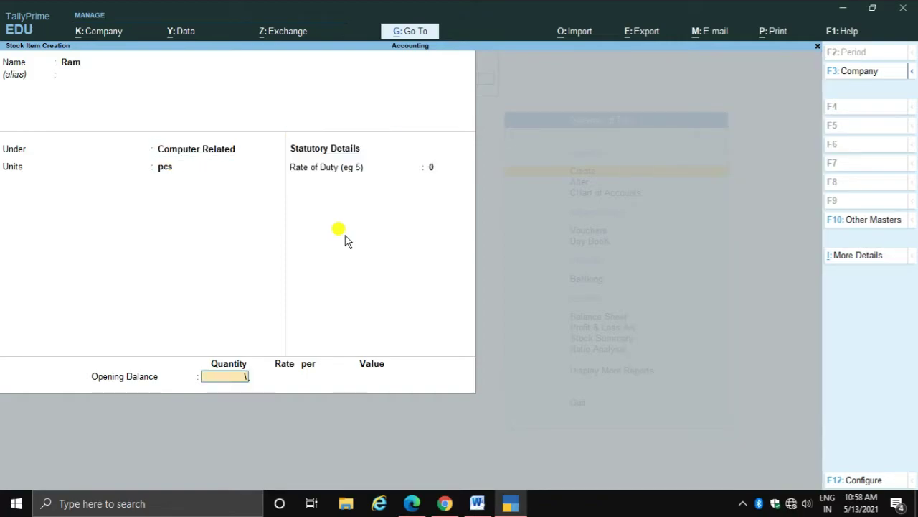
- Enter an opening balance of 10 pcs for Ram, allocated to India at a rate of 123000 per pcs
text(10)
key(Return)
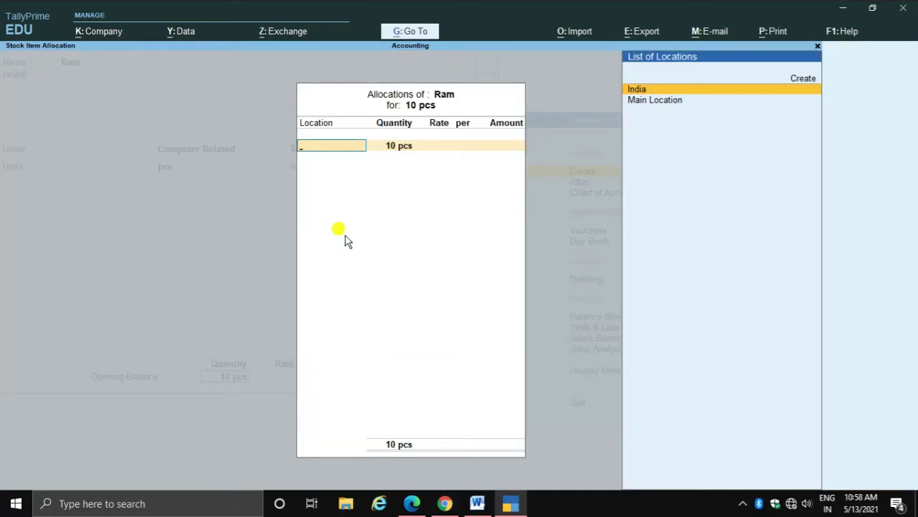
key(Return)
key(Return)
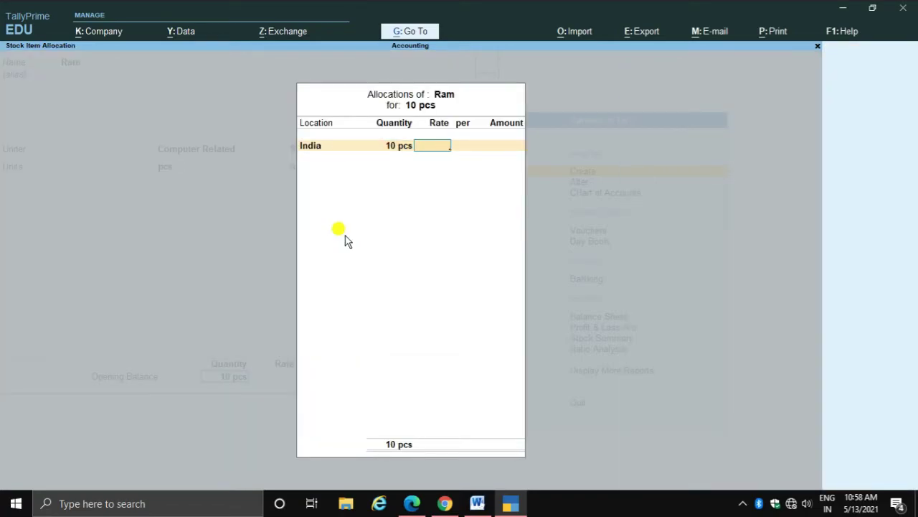
text(123000)
key(Return)
key(Return)
key(Return)
key(Return)
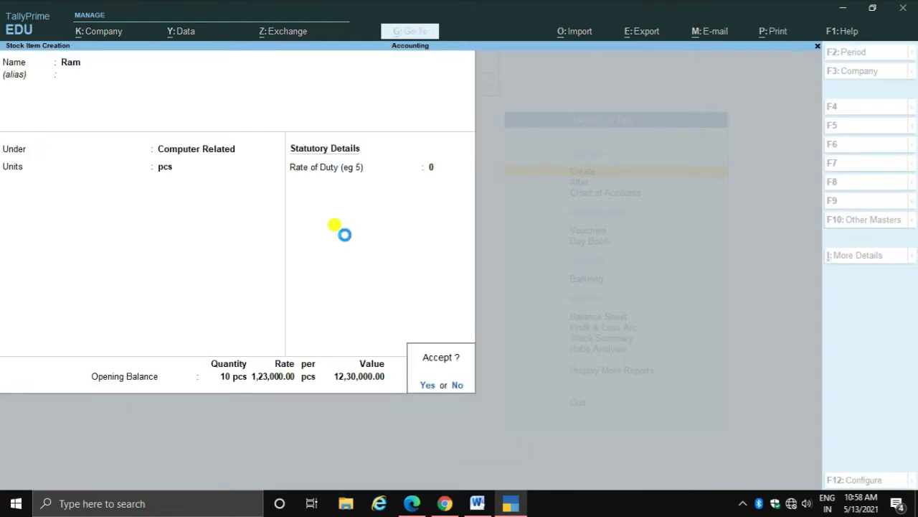
- Save the Ram stock item and quit master creation to return to the Gateway of Tally
key(Return)
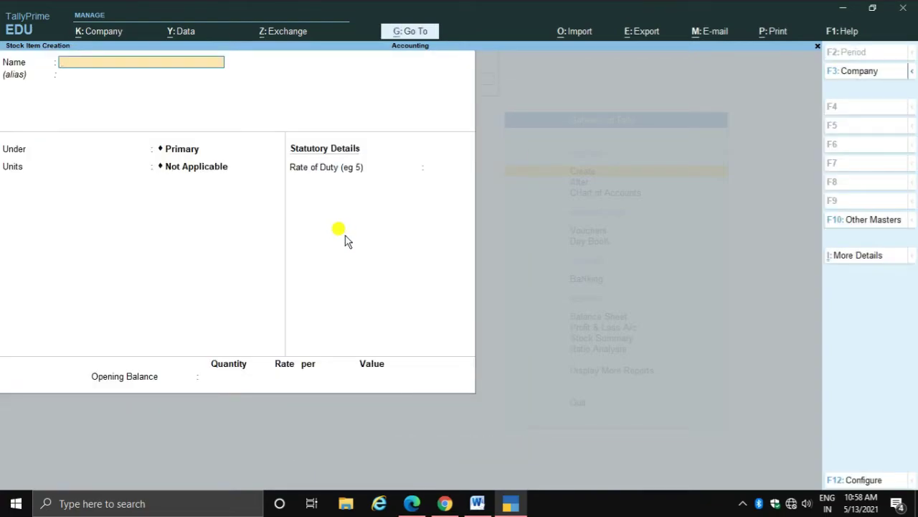
key(Escape)
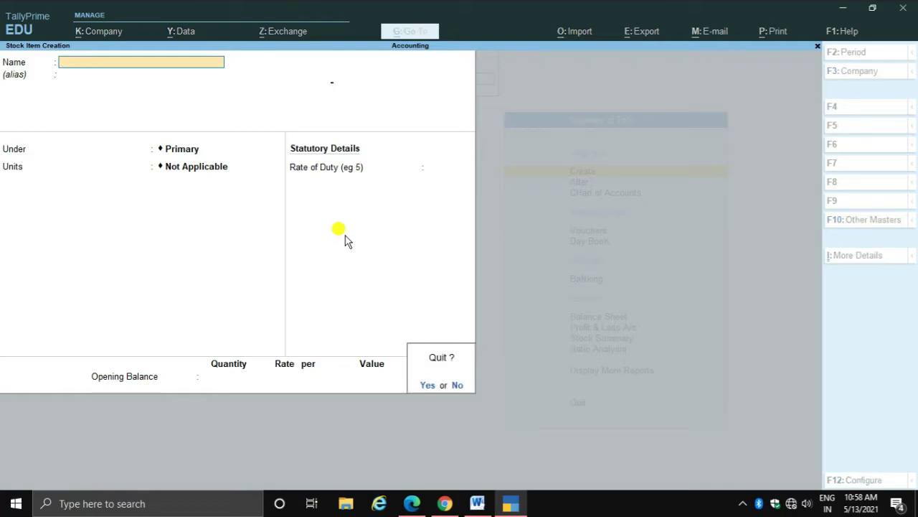
key(Return)
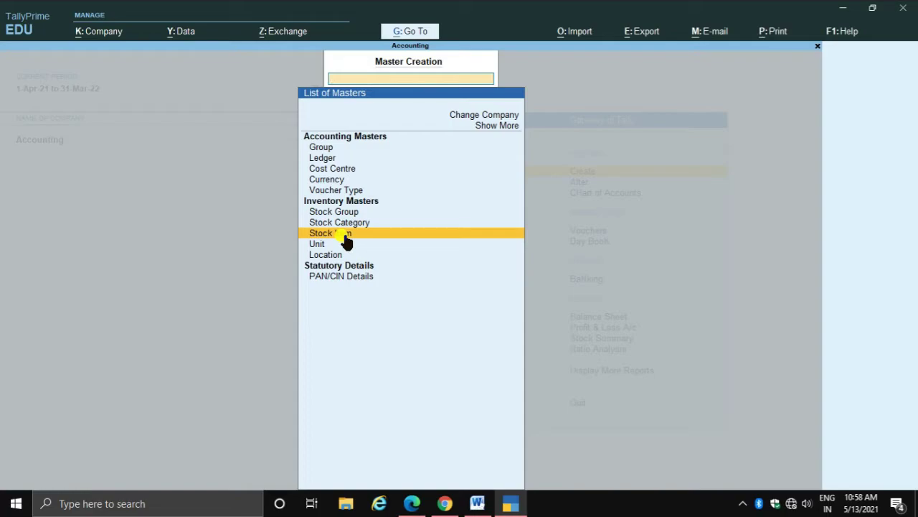
key(Escape)
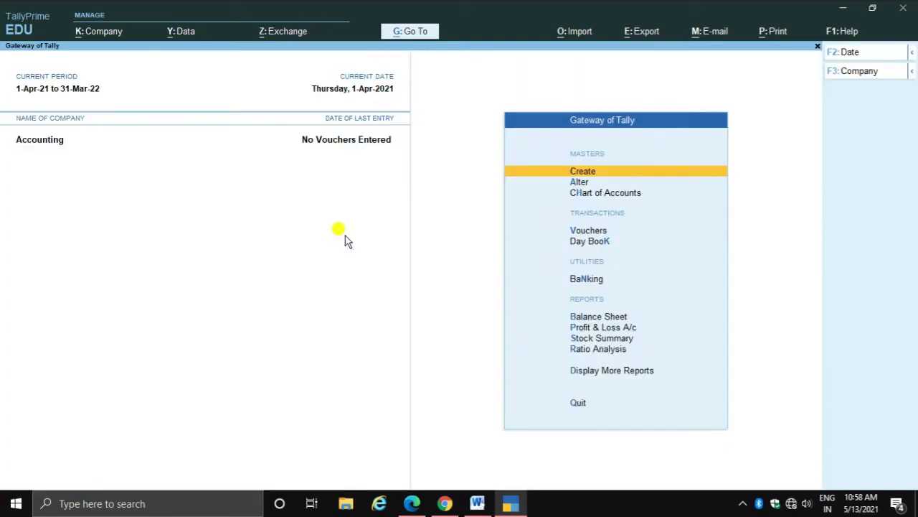
- Open the Computer Related stock group for alteration
key(Down)
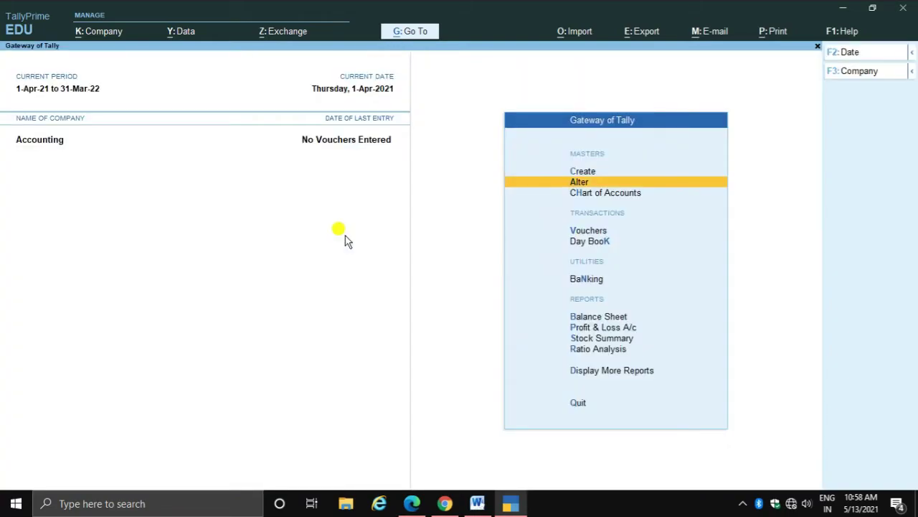
key(Return)
key(Down)
key(Down)
key(Down)
key(Down)
key(Down)
key(Down)
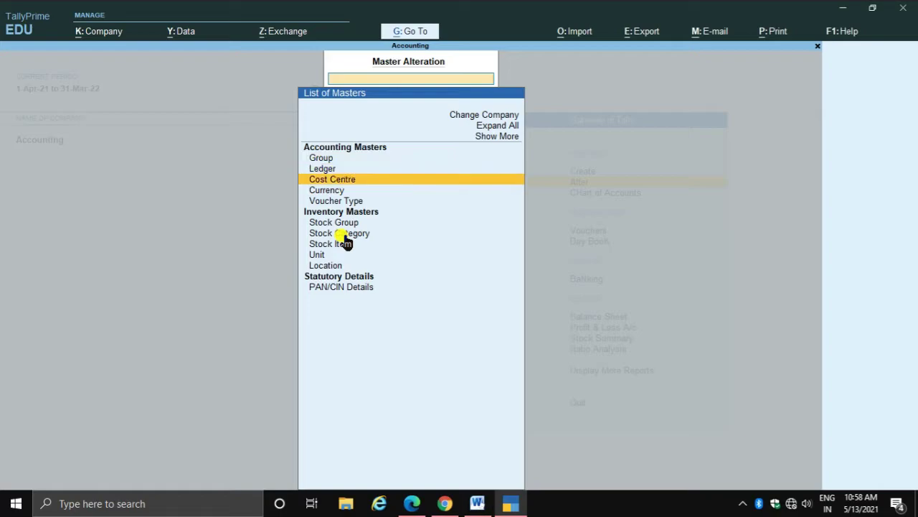
key(Down)
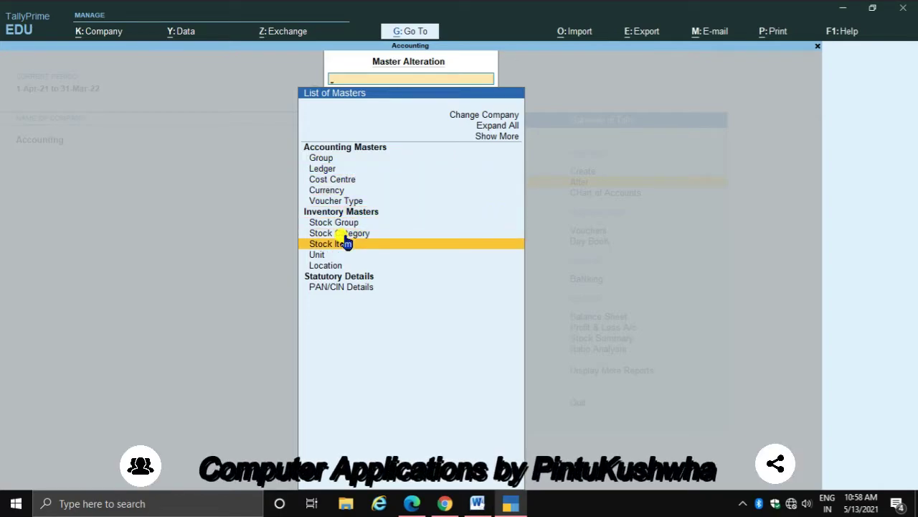
key(Up)
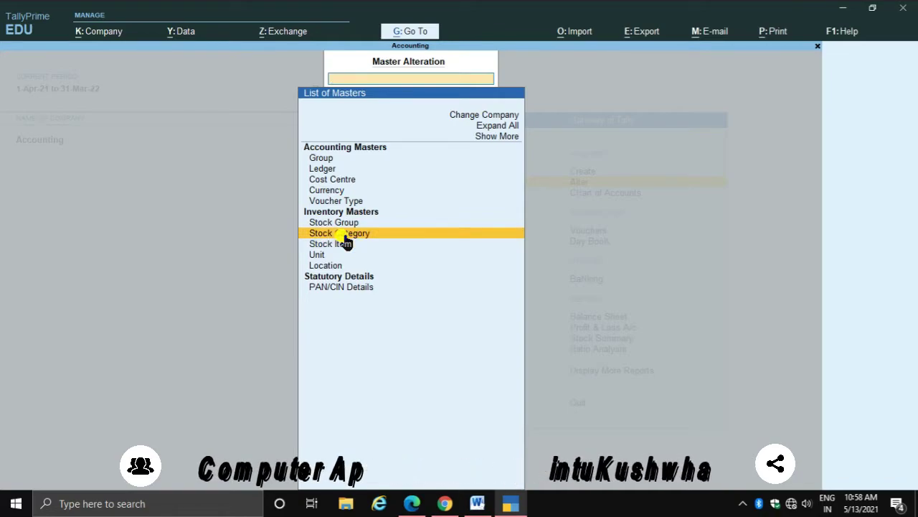
key(Up)
key(Return)
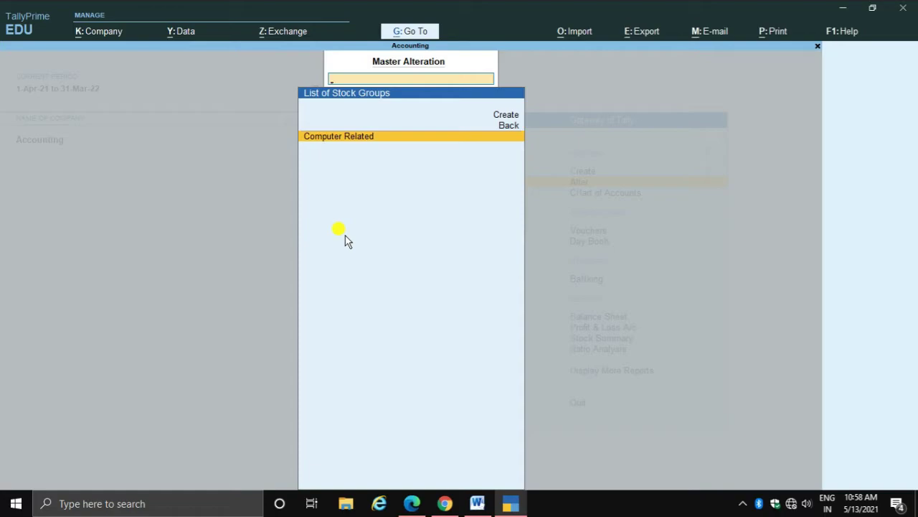
key(Return)
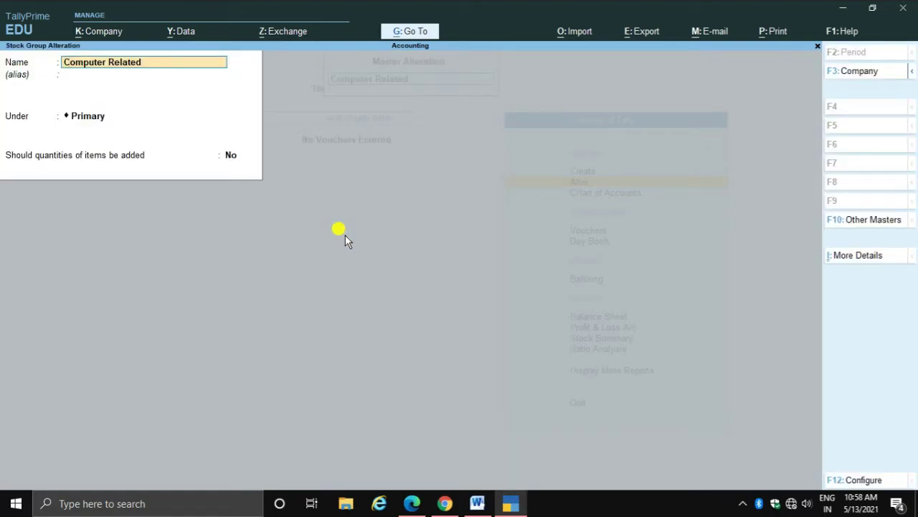
- Clear the stock group's name, quit the alteration without saving and return to the Gateway of Tally
key(BackSpace)
key(Escape)
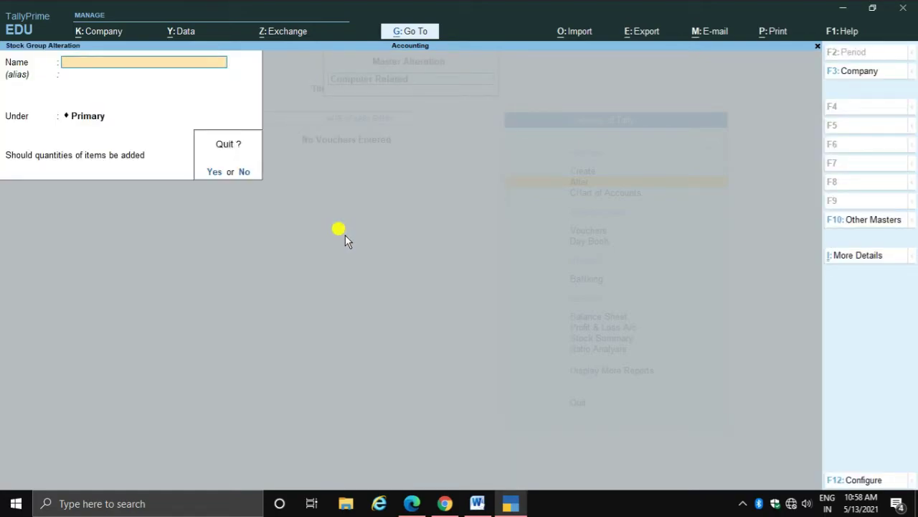
key(y)
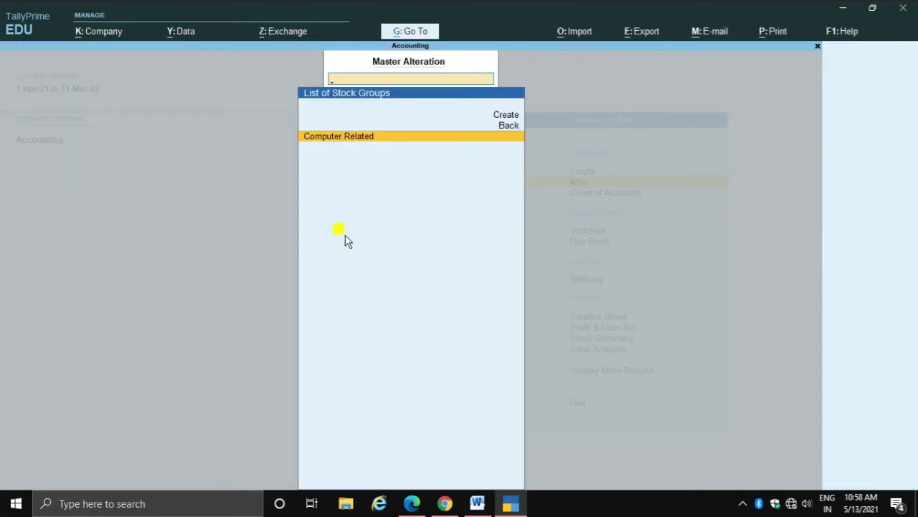
key(Escape)
key(Escape)
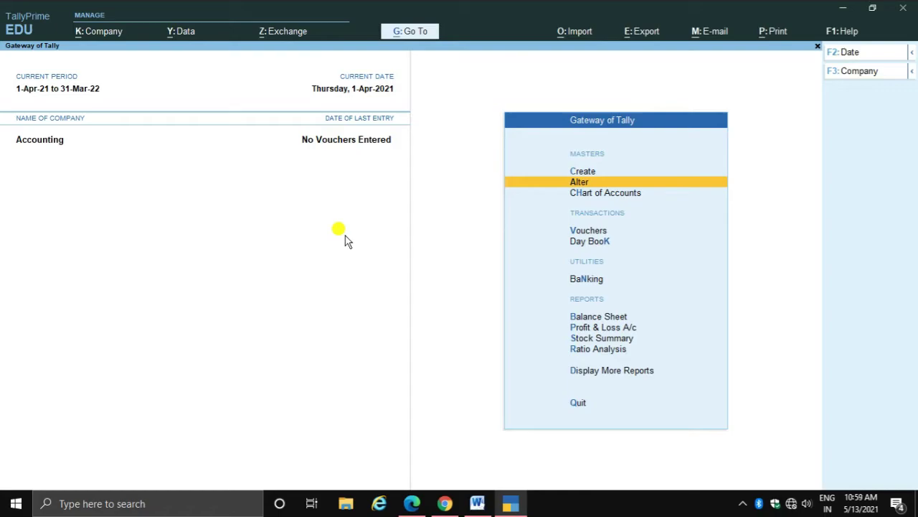
- Start a new sales voucher for the Accounting company
key(Down)
key(Down)
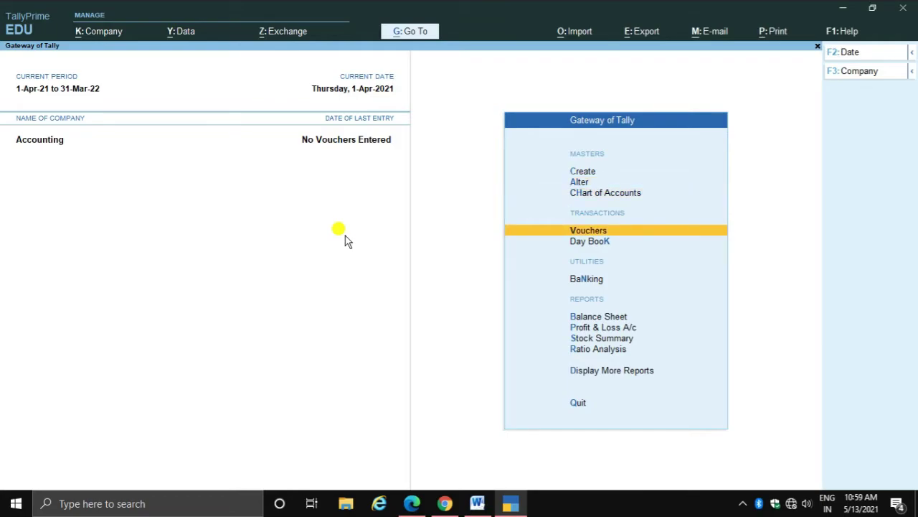
key(Return)
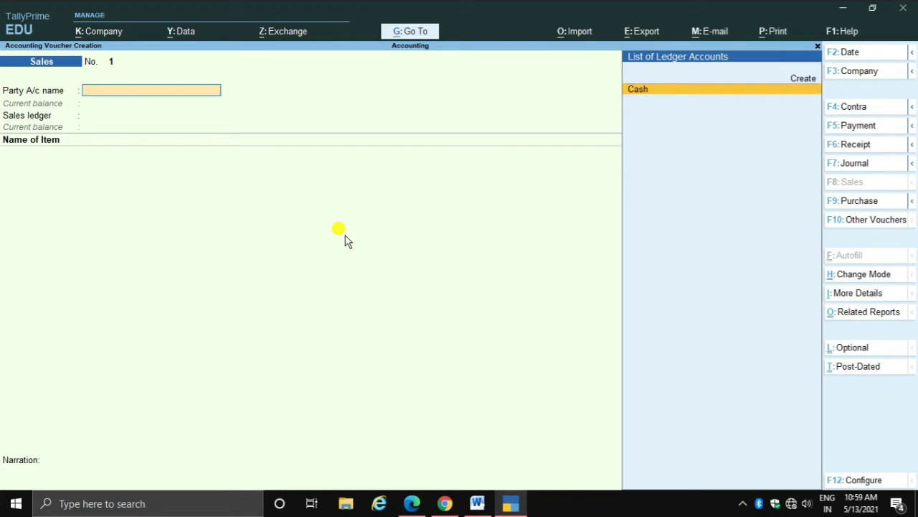
key(ctrl)
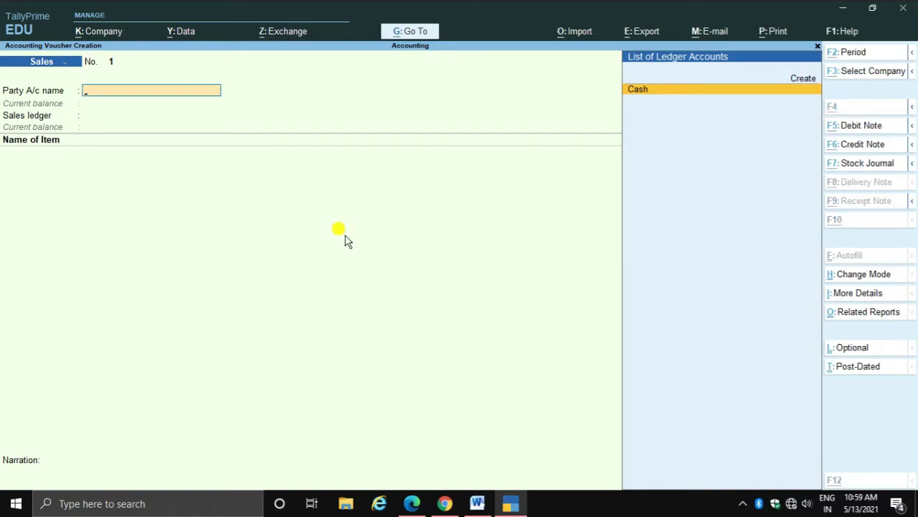
- Create a party ledger from the sales voucher, entering the customer's name and placing it under Sundry Debtors
key(alt+c)
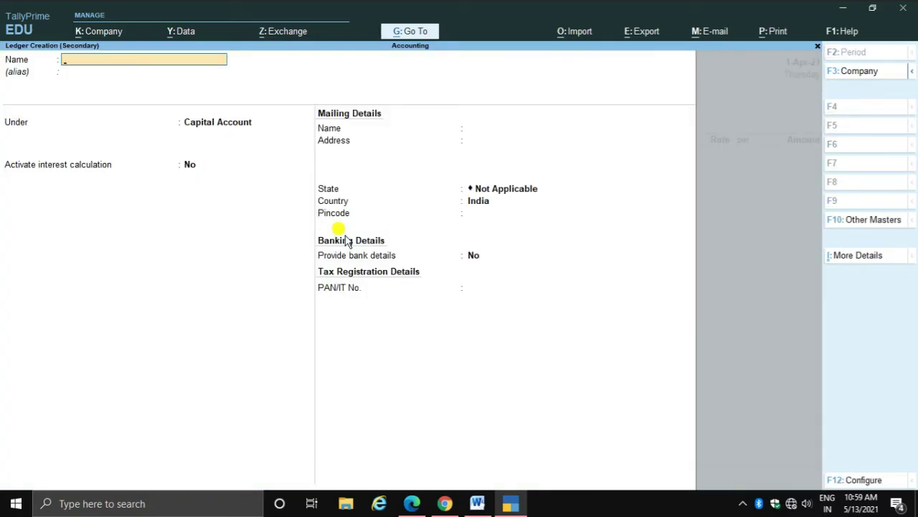
text(Pi Tu)
key(Return)
key(Return)
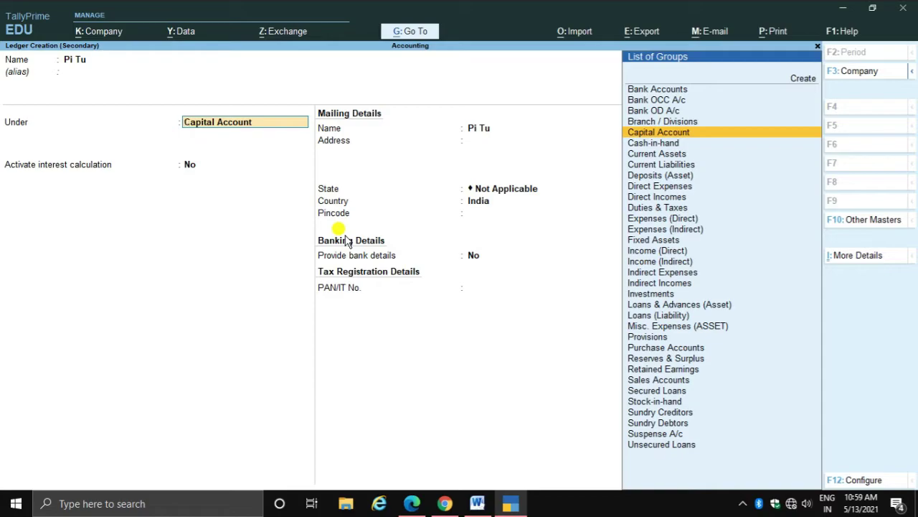
text(Sun)
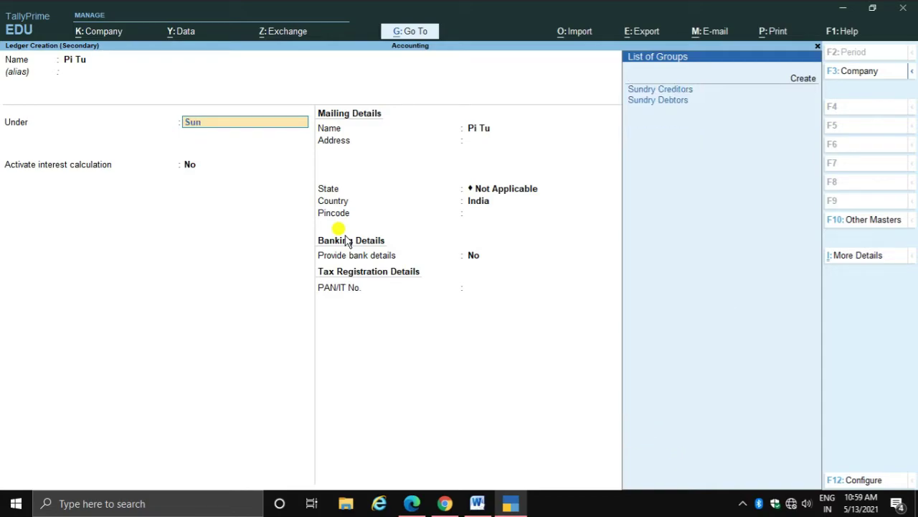
key(Down)
key(Return)
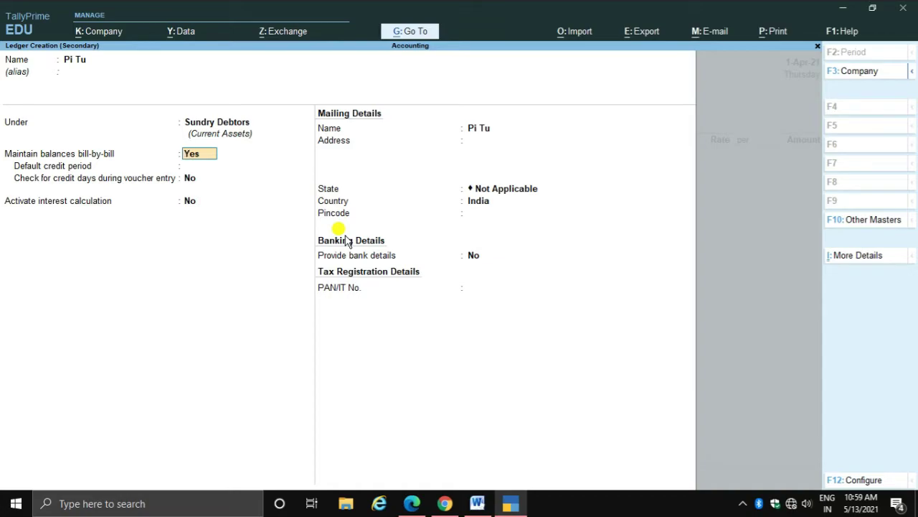
- Keep the party ledger's default bill-by-bill, interest, mailing, bank and tax details, and save the ledger
key(Return)
key(Return)
key(Return)
key(Return)
key(Return)
key(Return)
key(Return)
key(Return)
key(Return)
key(Return)
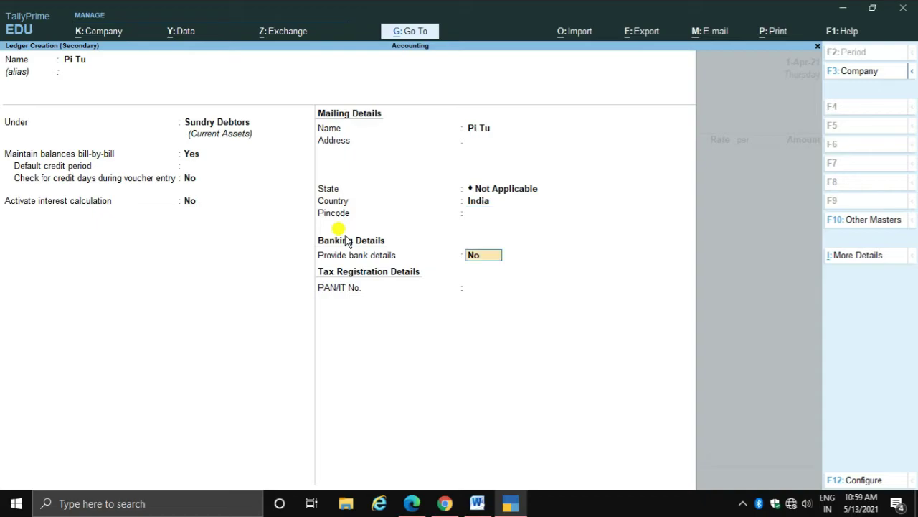
key(Return)
key(Return)
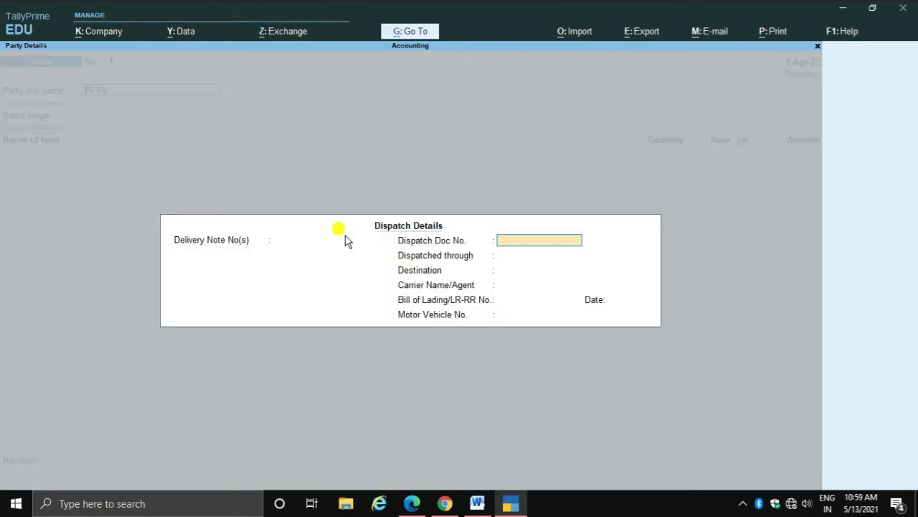
- Leave the voucher's dispatch details blank and accept the default buyer details with India as the country
key(Return)
key(Return)
key(Return)
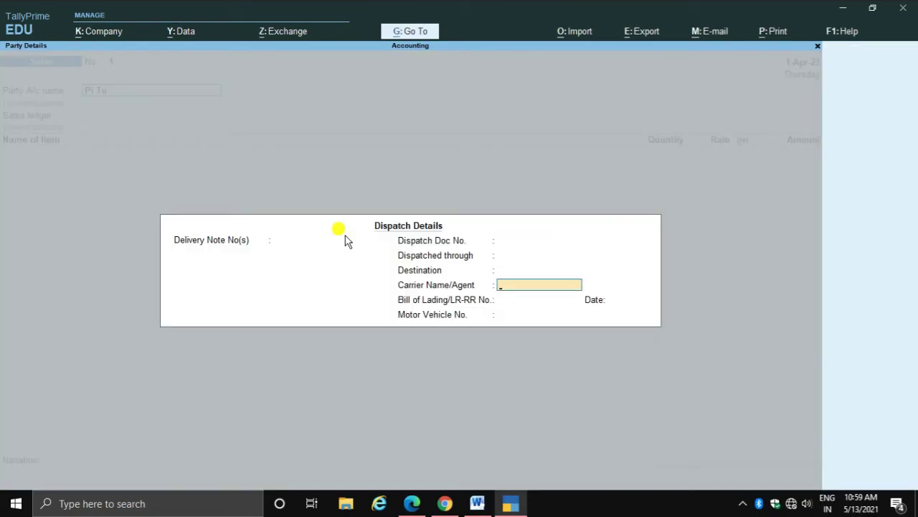
key(Return)
key(Return)
key(Return)
key(Return)
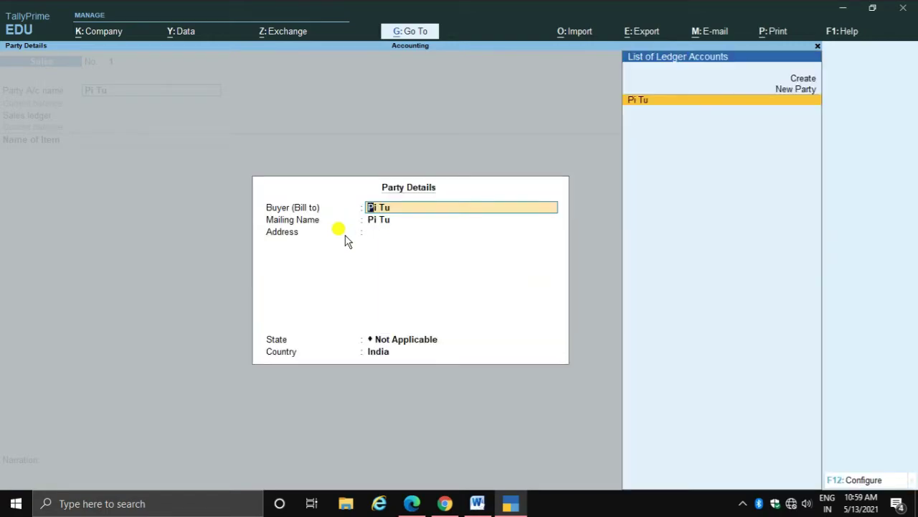
key(Return)
key(Return)
key(Return)
key(Return)
key(Return)
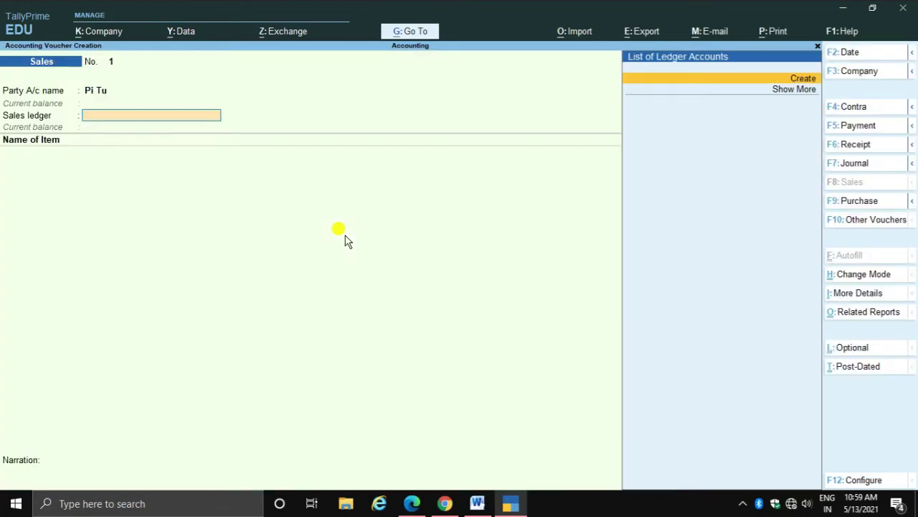
- Create a ledger named Sale under Sales Accounts, with ledger type Not Applicable and no interest calculation, as the voucher's sales ledger
key(Return)
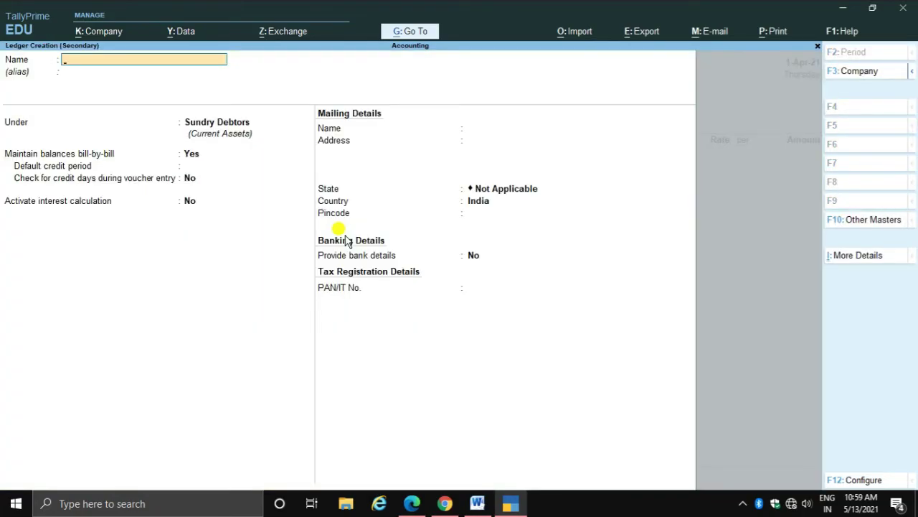
text(Sale)
key(Return)
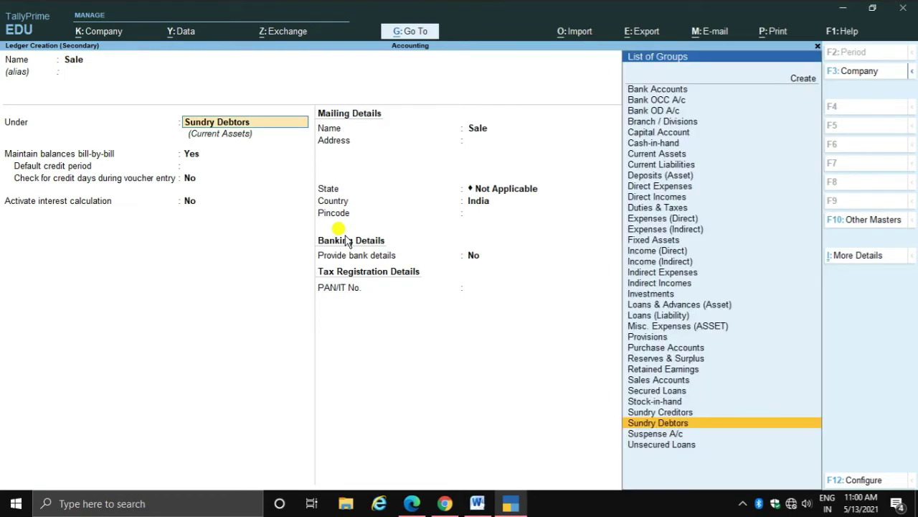
text(Sal)
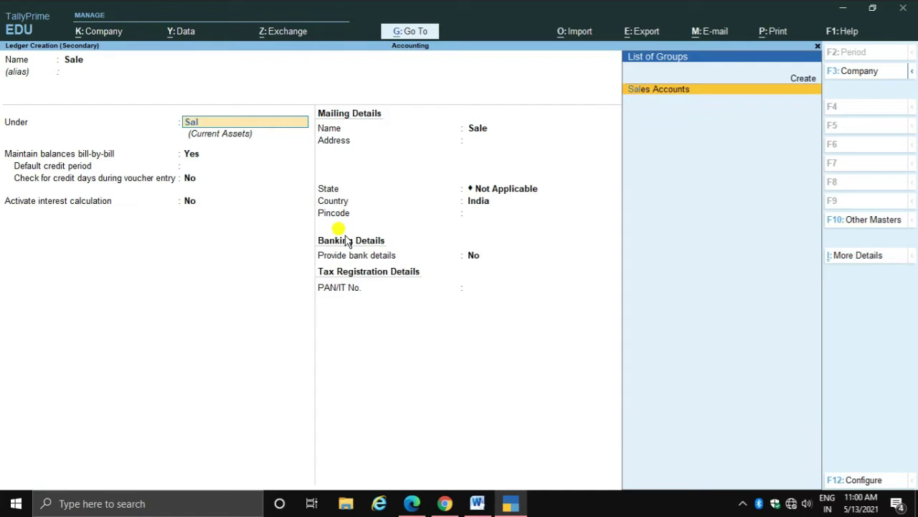
key(Return)
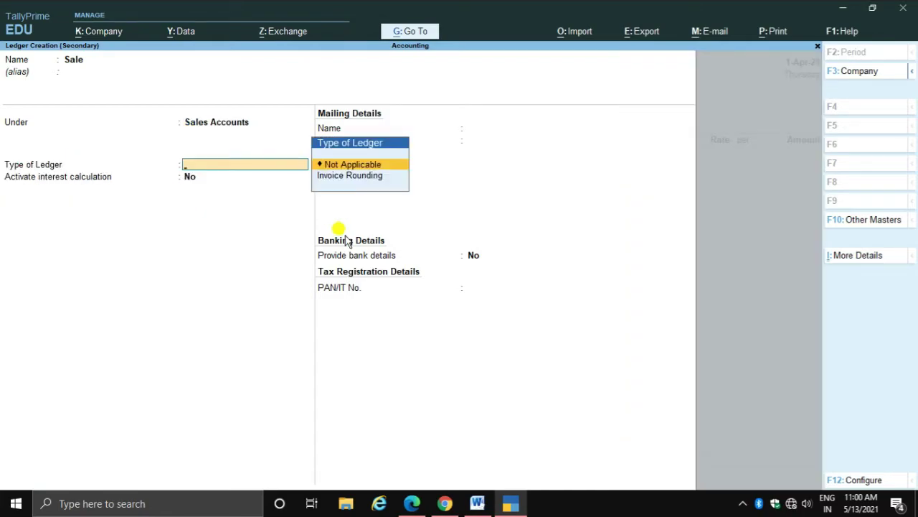
key(Return)
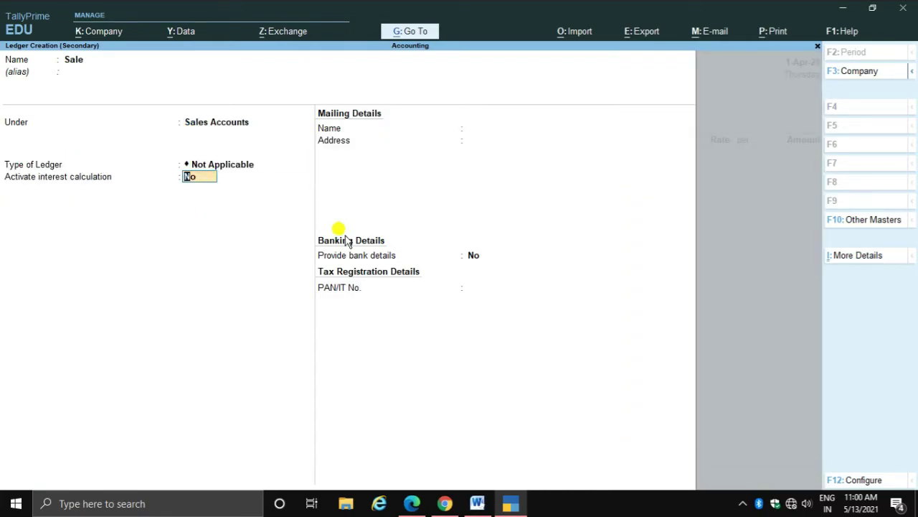
key(Return)
key(Return)
key(Return)
key(Return)
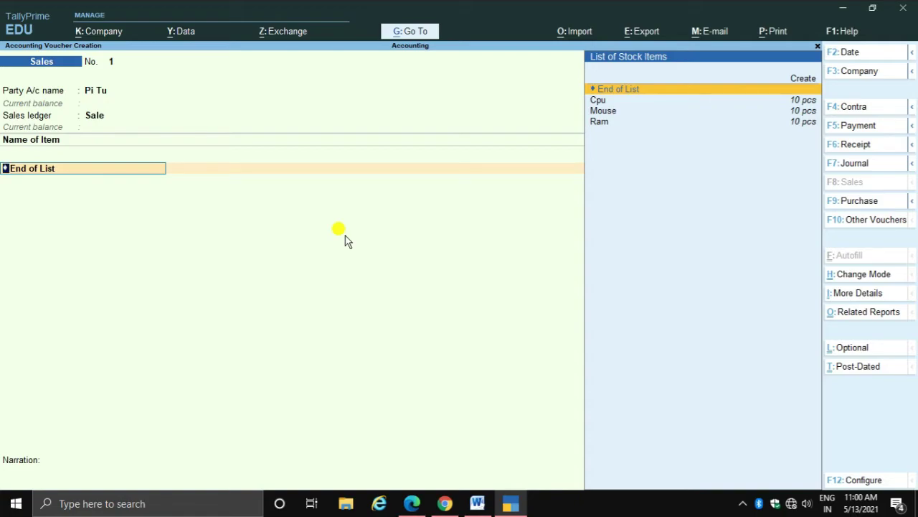
- Choose Cpu as the first item of the sales voucher and open its item allocations
key(BackSpace)
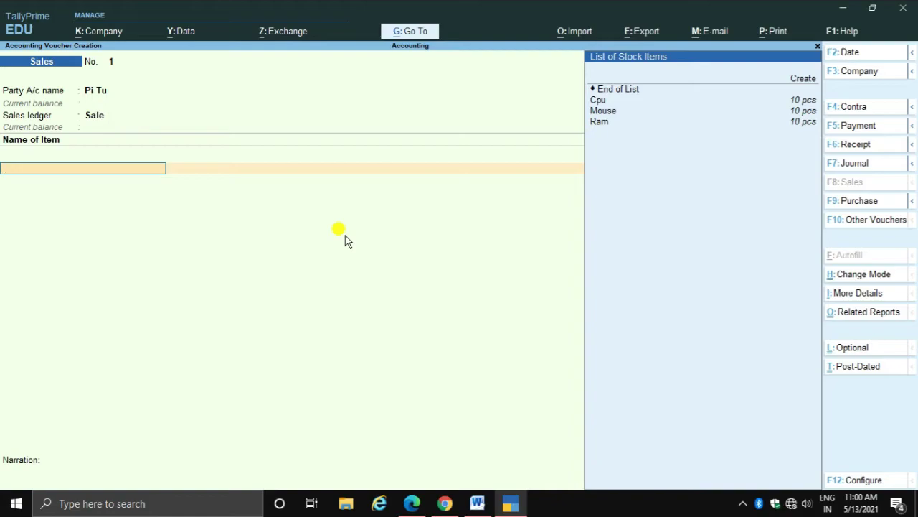
key(Down)
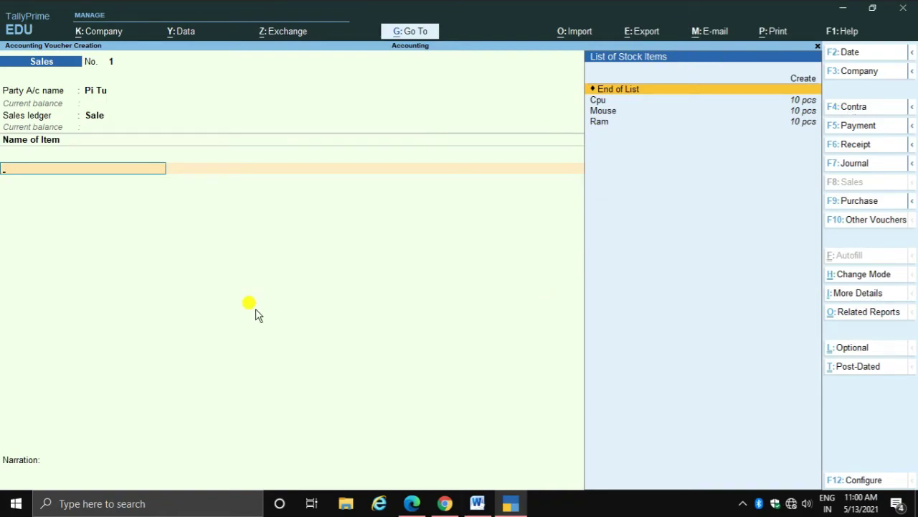
key(Down)
key(Down)
key(Up)
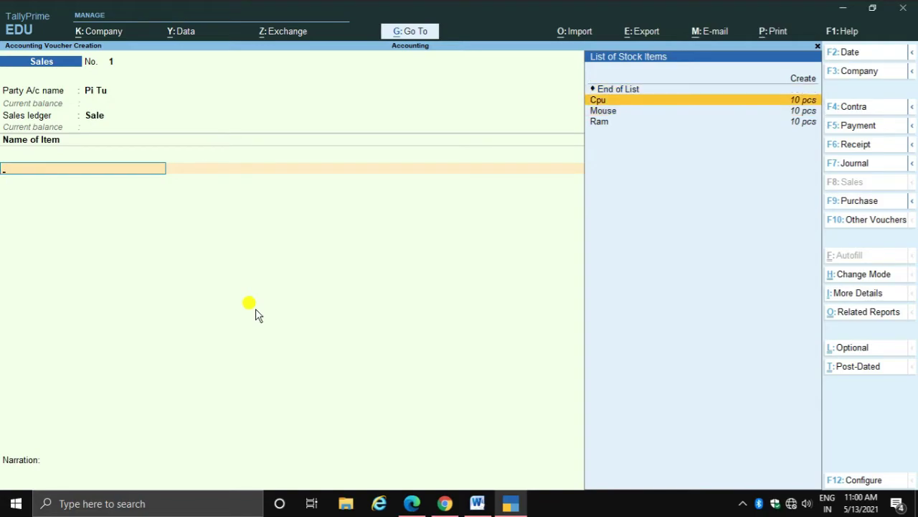
key(Return)
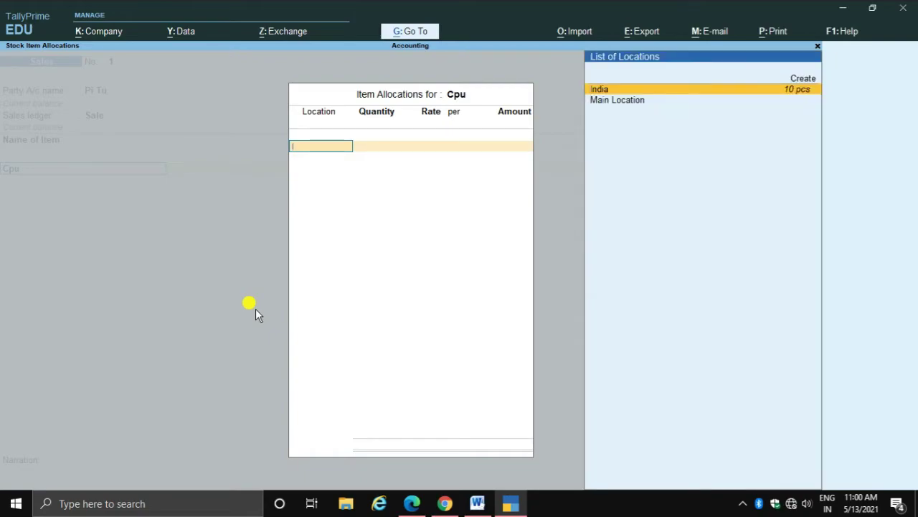
- Allocate 1 pcs of Cpu from the India location at a rate of 150 and accept the item line
key(Return)
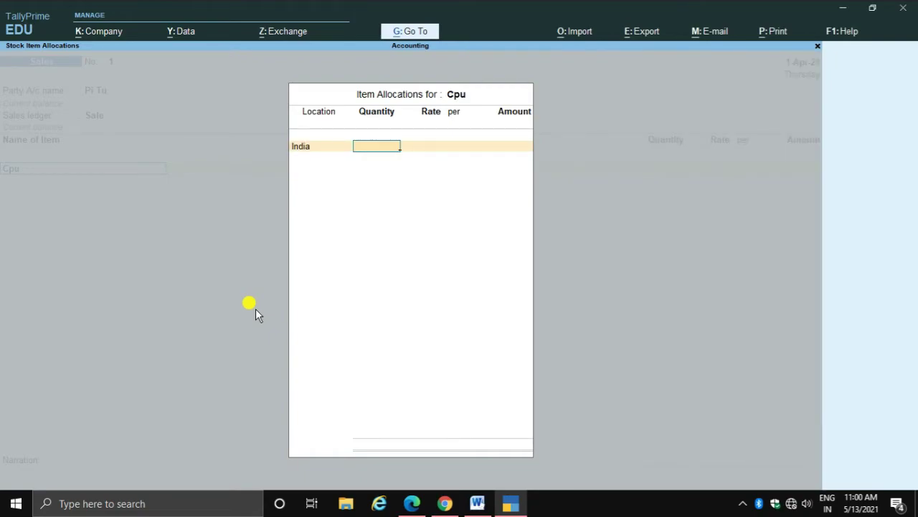
text(1)
key(Return)
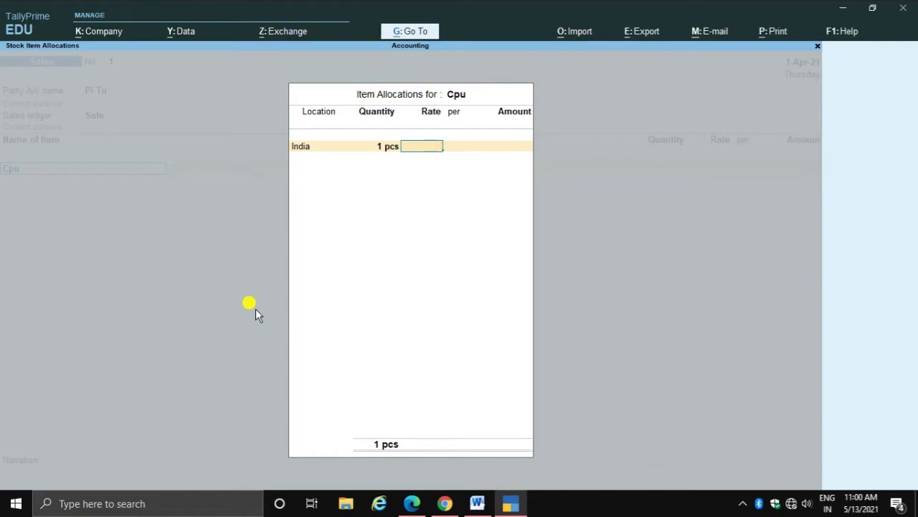
text(150)
key(Return)
key(Return)
key(Return)
key(Return)
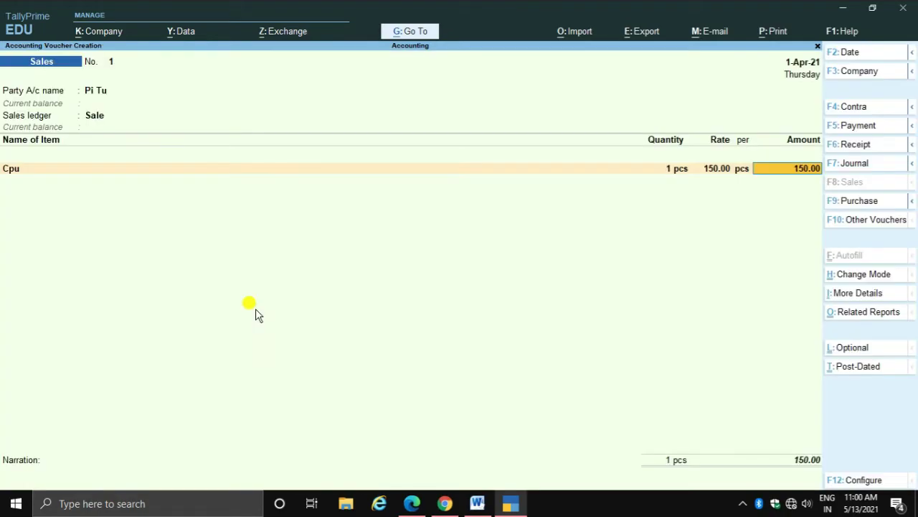
key(Return)
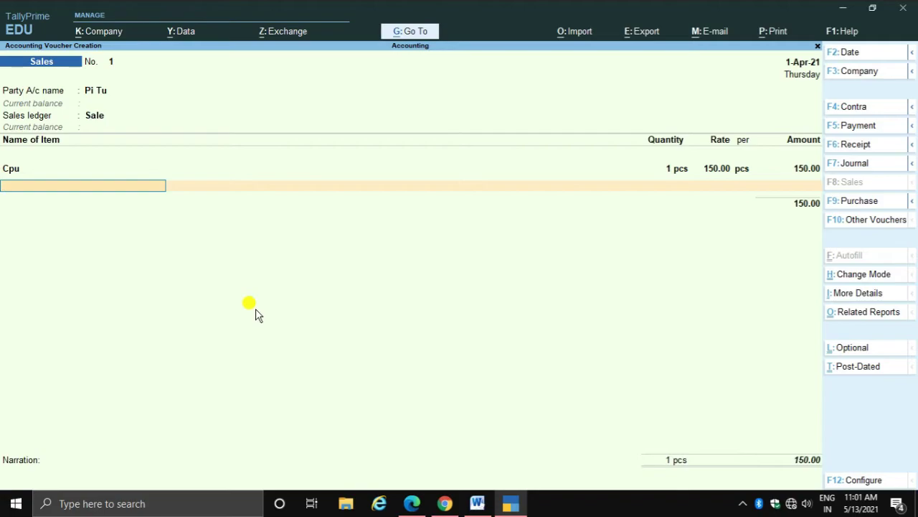
- Add Mouse as the second voucher item, with 2 pcs from the India location at a rate of 500
key(Down)
key(Down)
key(Return)
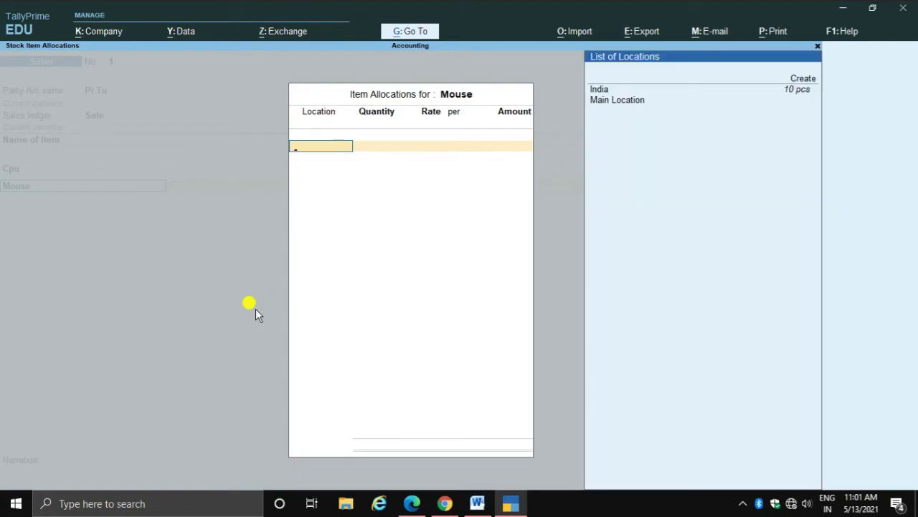
key(Down)
key(Return)
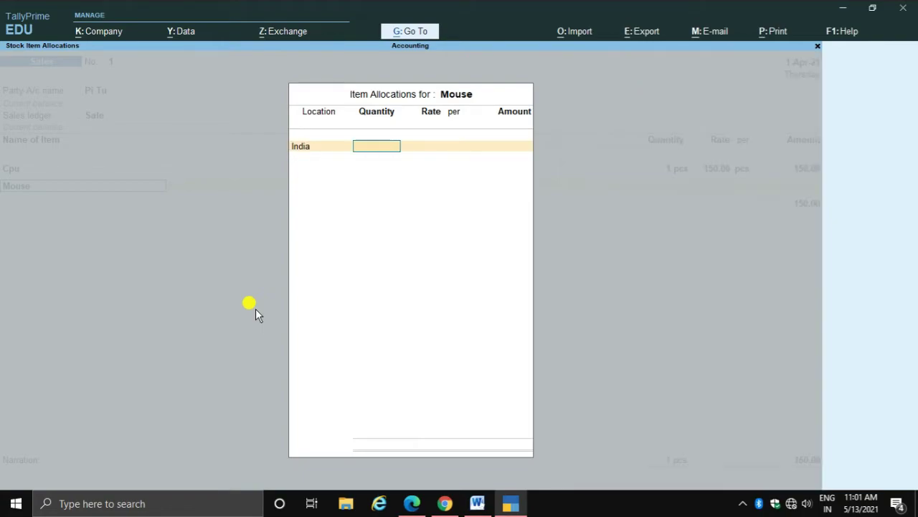
text(2)
key(Return)
text(500)
key(Return)
key(Return)
key(Return)
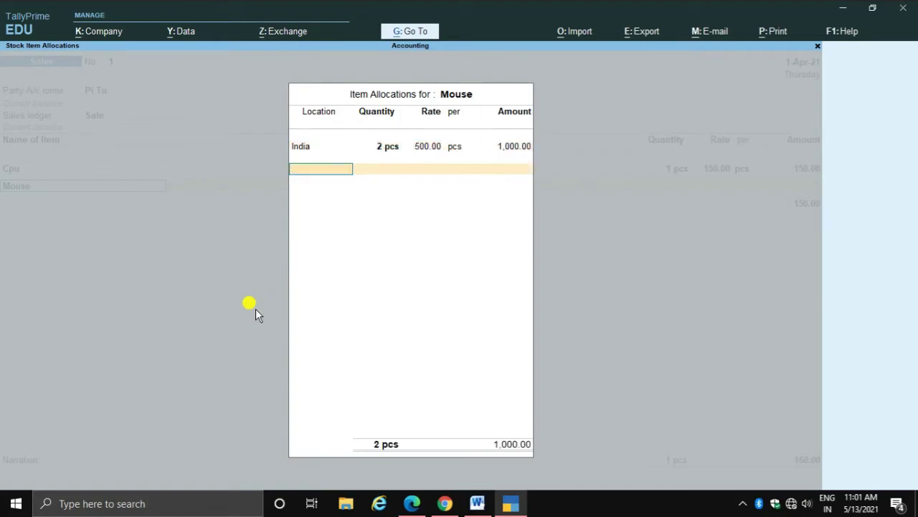
key(Return)
key(Return)
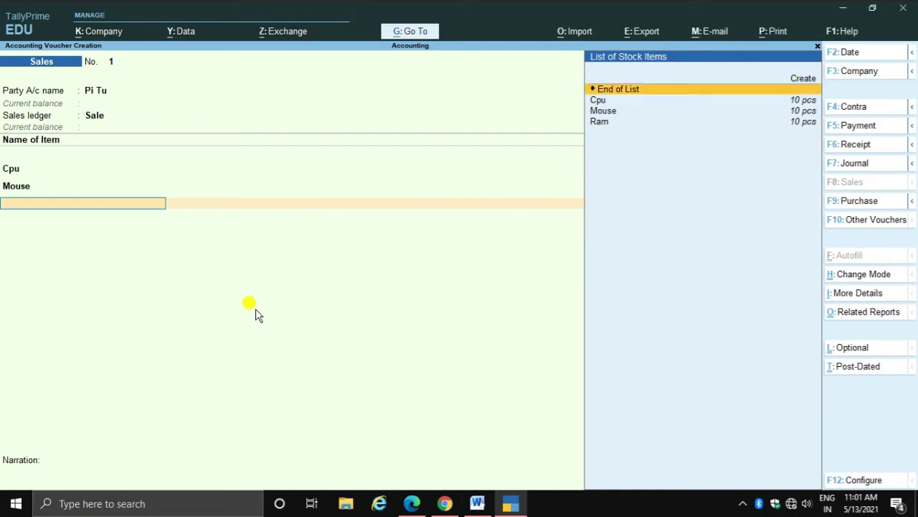
- Choose Ram as the third item of the sales voucher and open its item allocations
key(Down)
key(Down)
key(Down)
key(Return)
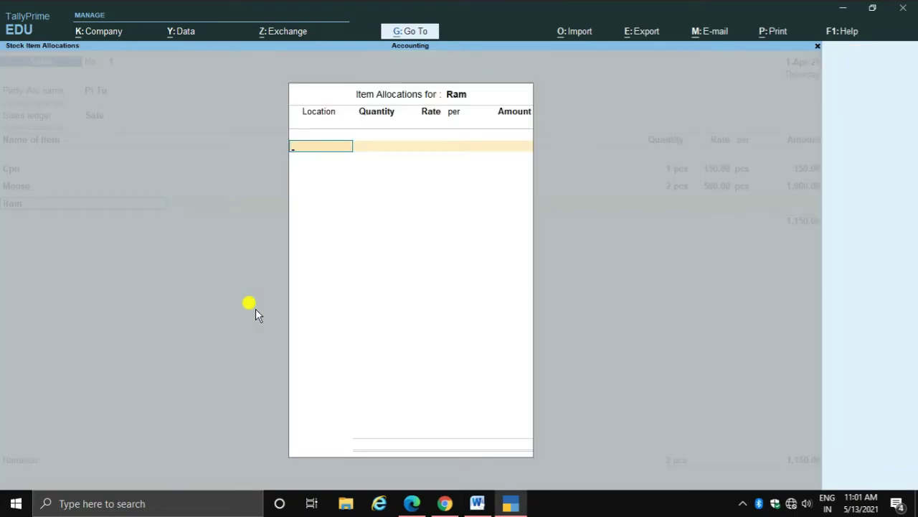
key(Up)
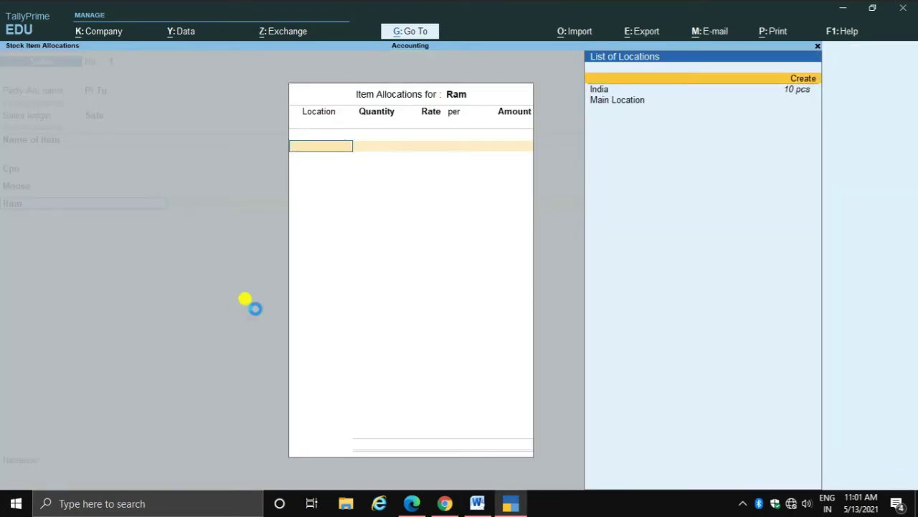
key(Return)
key(Escape)
key(y)
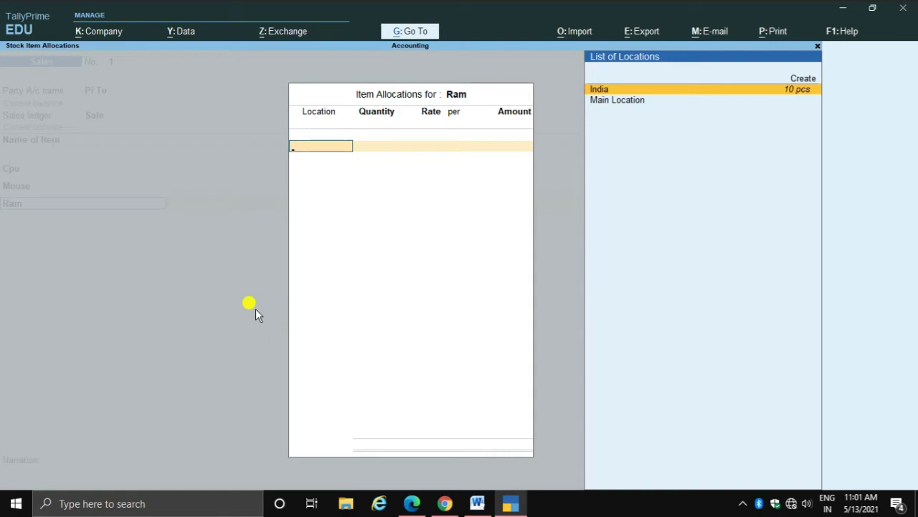
- Select Main Location as the stock location for Ram
key(Down)
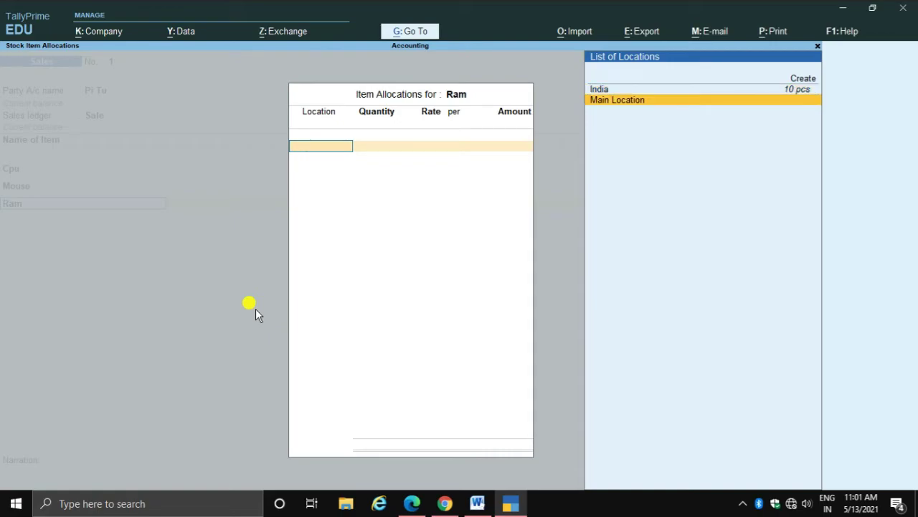
key(Return)
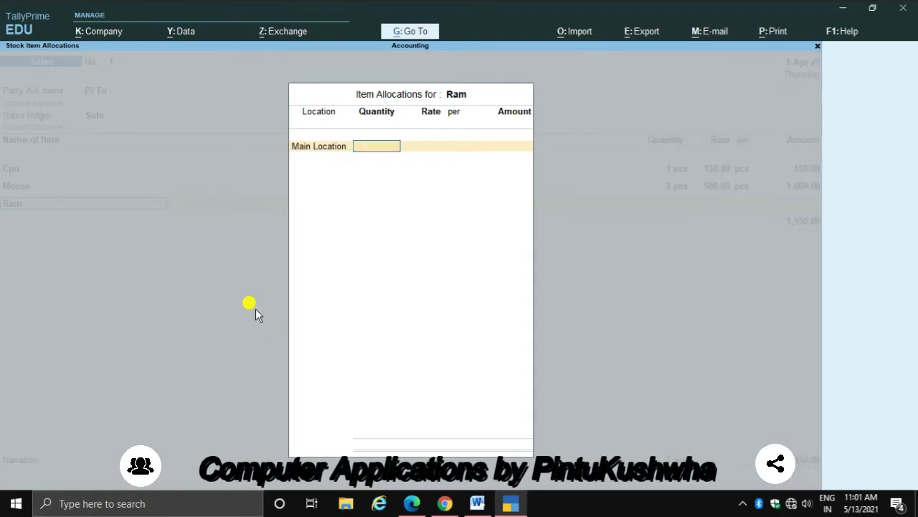
text(12000)
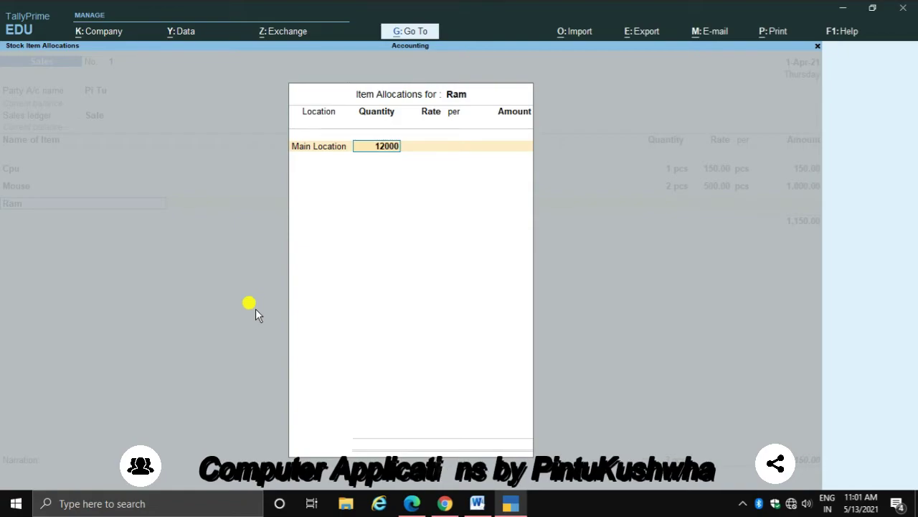
key(Return)
key(Return)
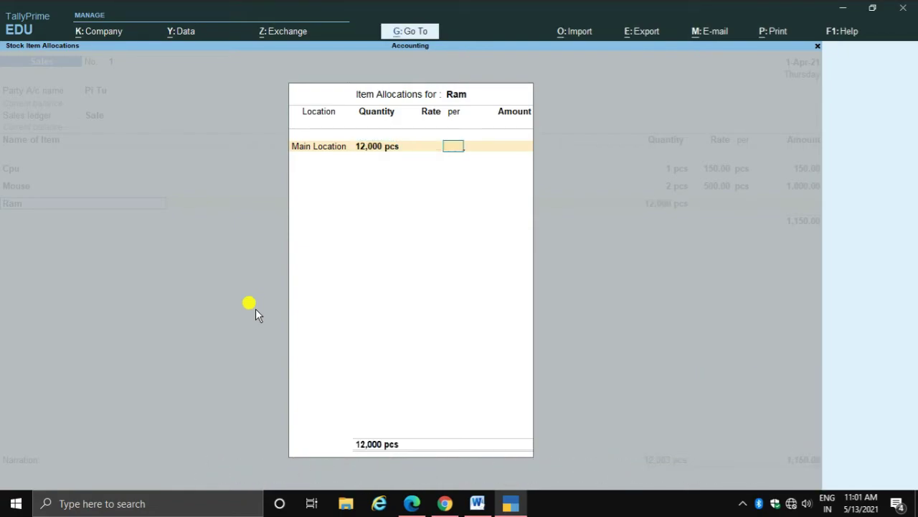
key(BackSpace)
key(BackSpace)
text(11)
key(Return)
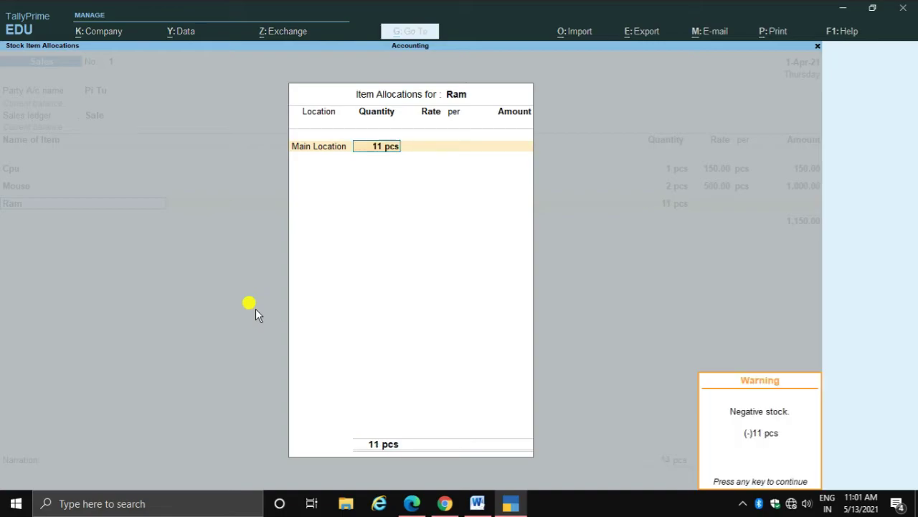
key(Return)
key(Return)
key(BackSpace)
key(BackSpace)
- Set Ram's quantity to 2 pcs at a rate of 1200 per pcs and accept the item line
text(2)
key(Return)
key(Return)
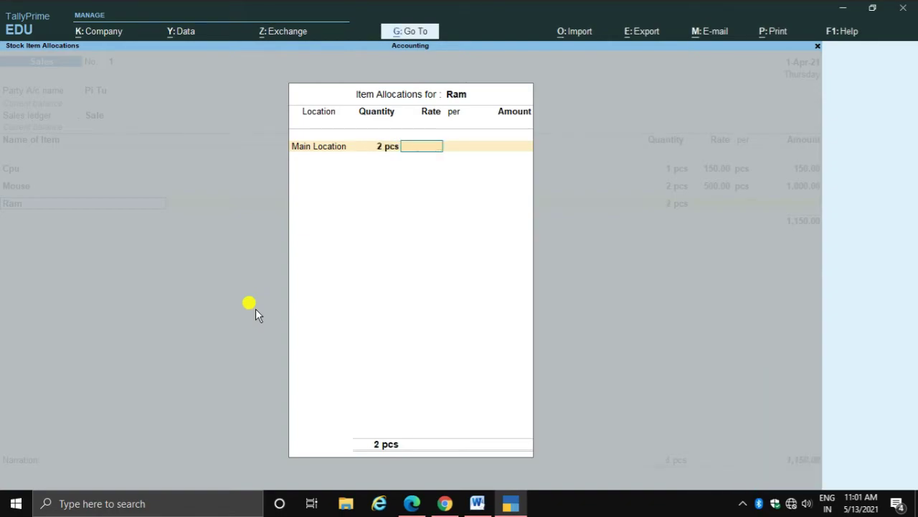
text(1200)
key(Return)
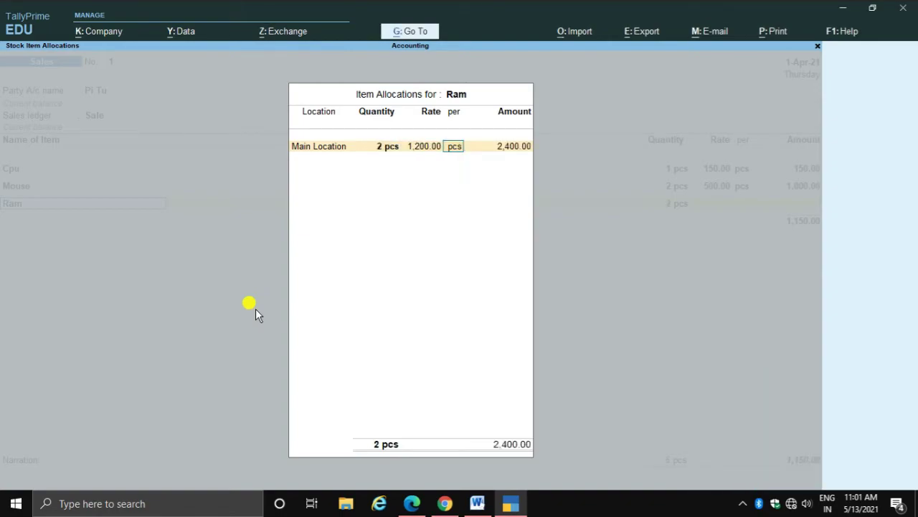
key(Return)
key(Return)
key(Return)
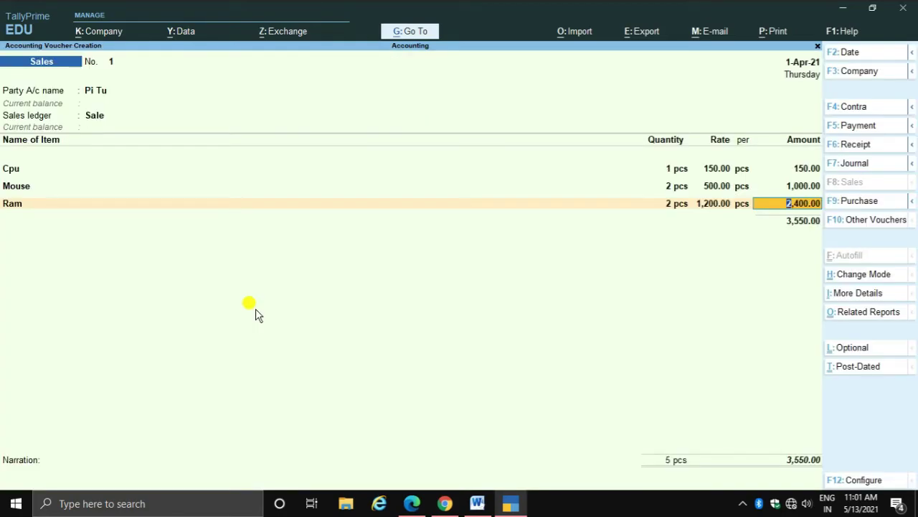
key(Return)
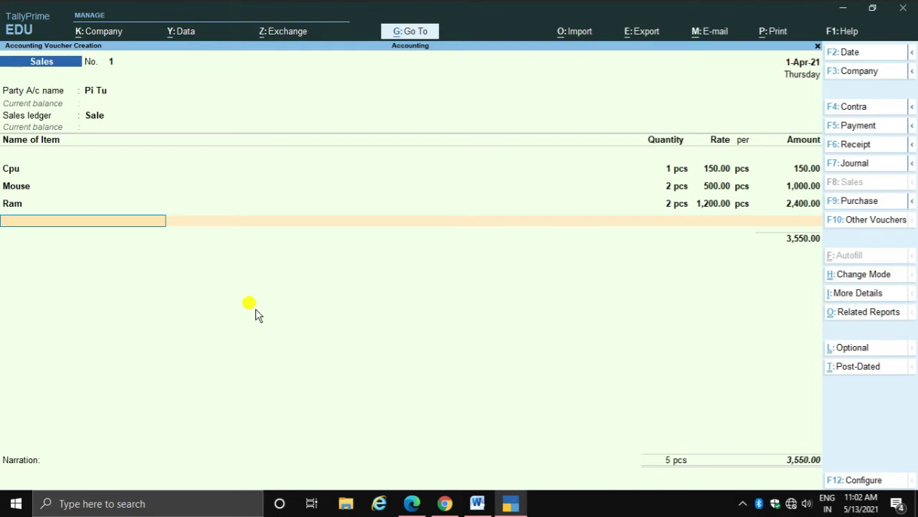
- End the voucher's item list and start a new ledger named Vat under Duties & Taxes
key(Return)
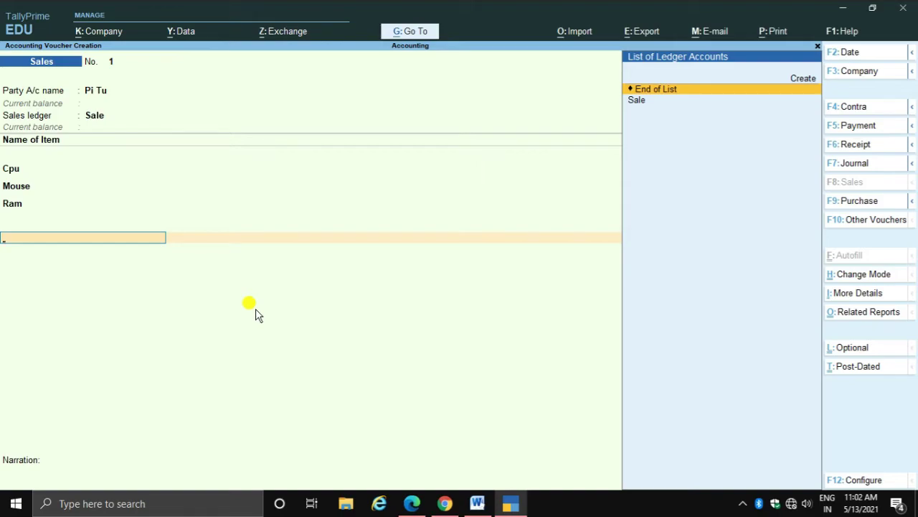
key(alt+c)
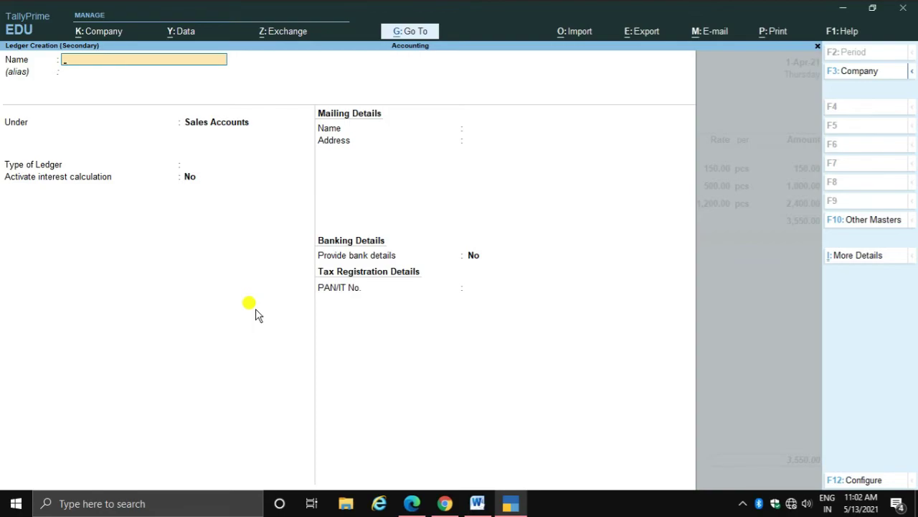
text(Vat)
key(Return)
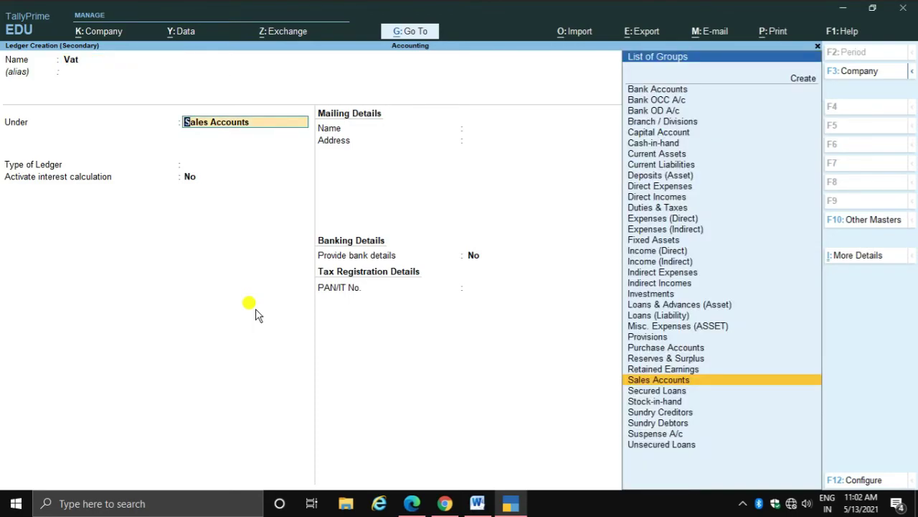
text(Du)
key(Return)
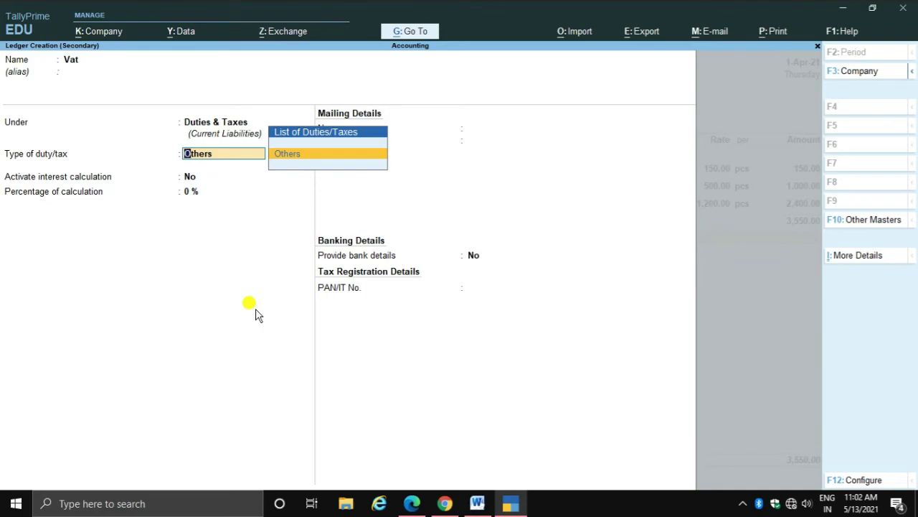
- Enable Value Added Tax (VAT) in the company features, keeping the accounting, inventory and preceding taxation settings
key(F11)
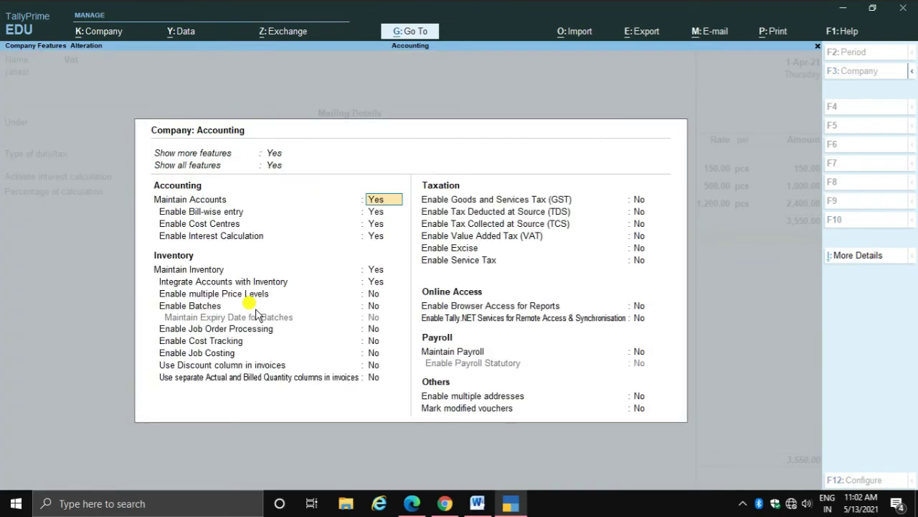
key(Return)
key(Return)
key(Return)
key(Return)
key(Return)
key(Return)
key(Return)
key(Return)
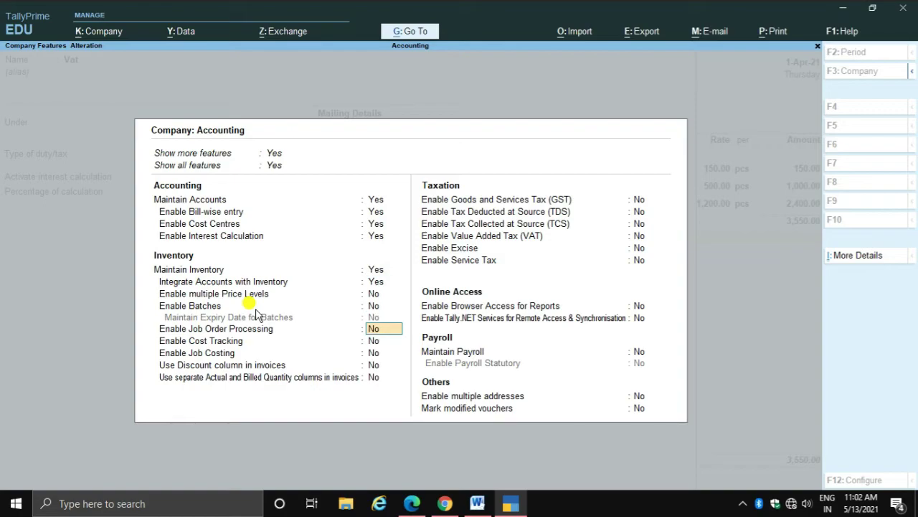
key(Return)
key(Return)
key(Return)
key(Return)
key(Return)
key(Return)
key(Return)
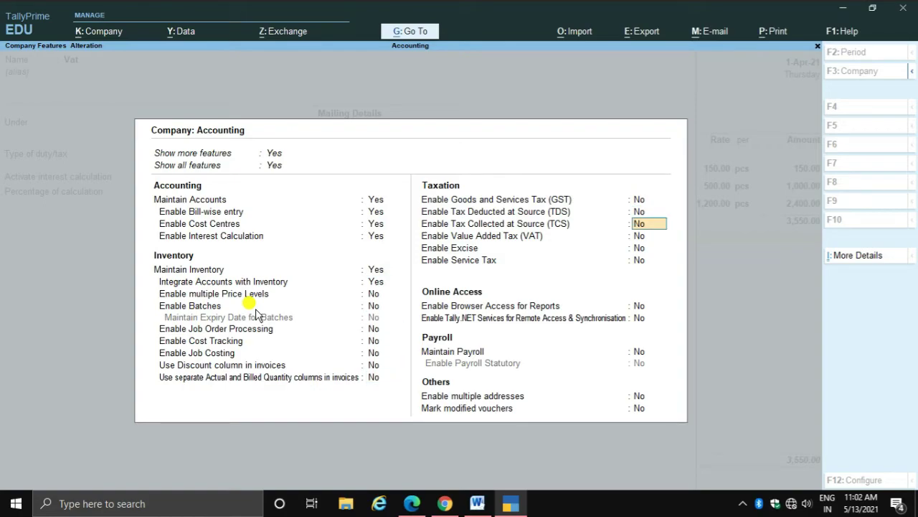
key(Return)
text(y)
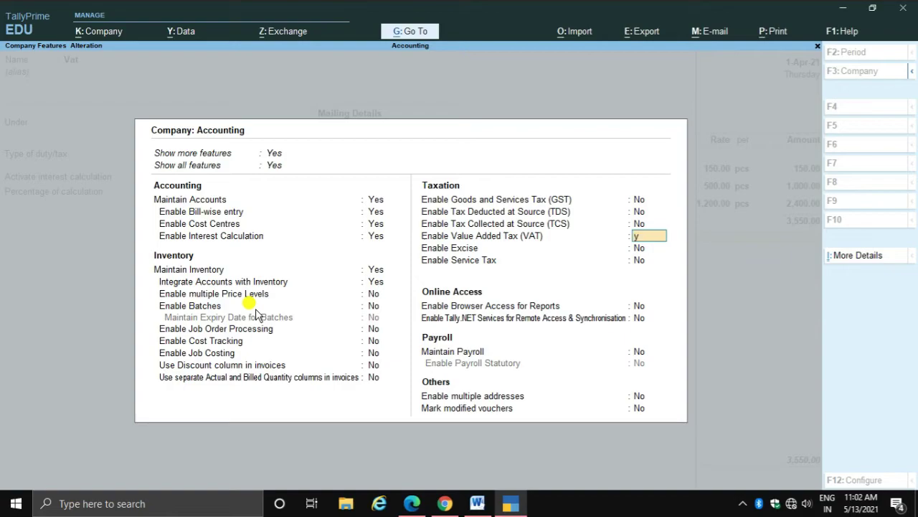
- Keep the remaining taxation, online access, payroll and other company features at No, and save the feature settings
key(Return)
key(Return)
key(Return)
key(Return)
key(Return)
key(Return)
key(Return)
key(Return)
key(Return)
key(Return)
key(Return)
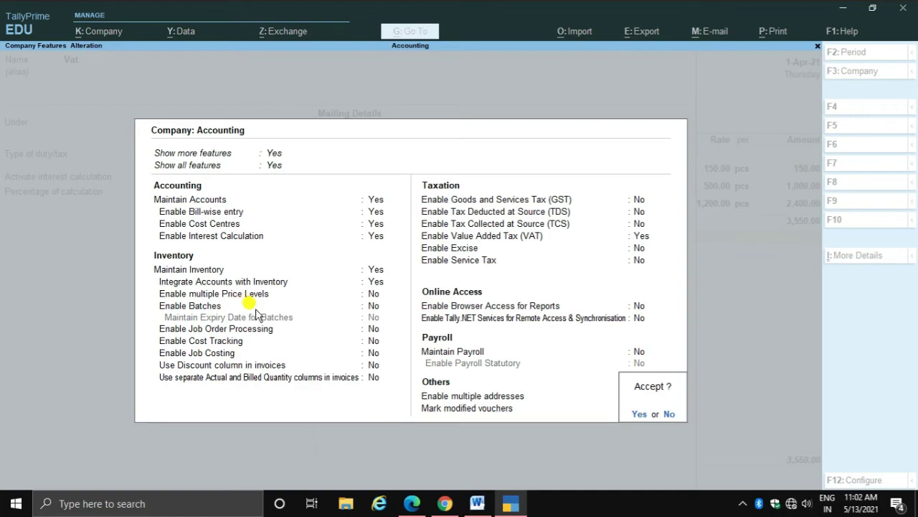
key(Return)
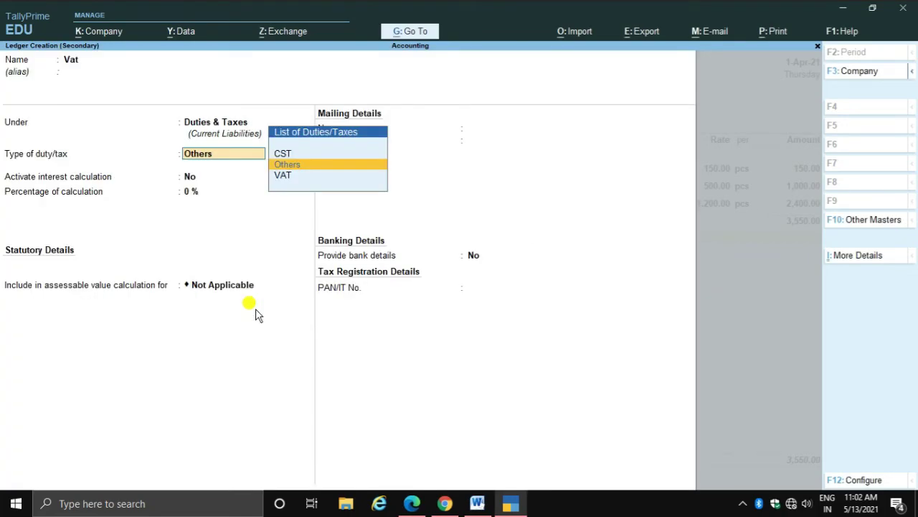
- Set the Vat ledger's duty type to VAT, interest calculation to No, percentage to 5, method to On VAT Rate, and rounding to Not Applicable
key(Down)
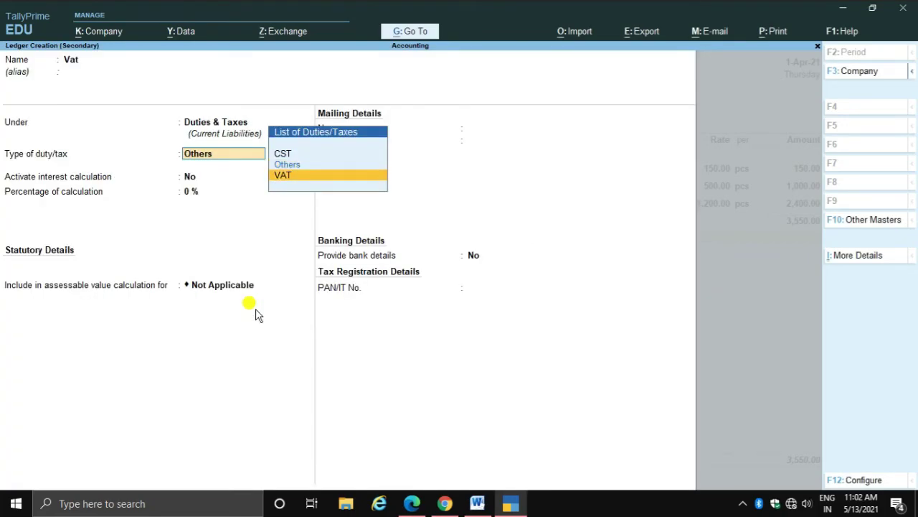
key(Return)
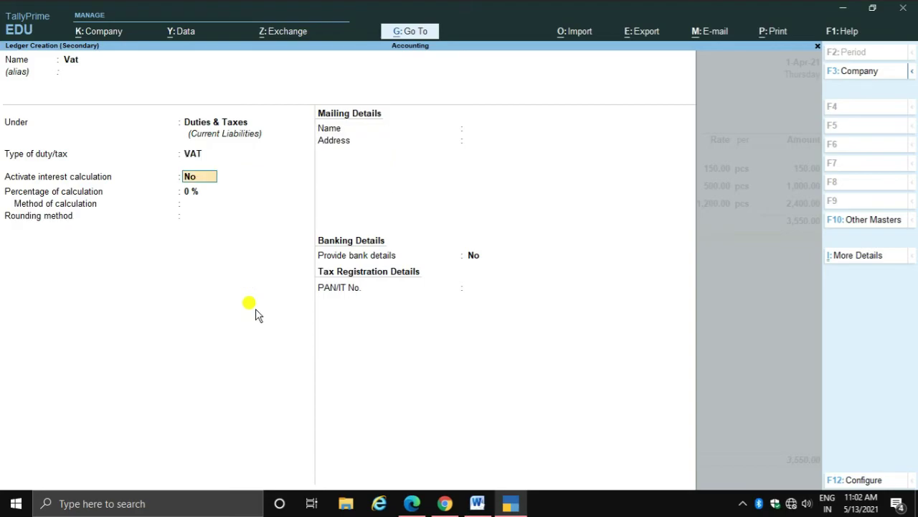
key(Return)
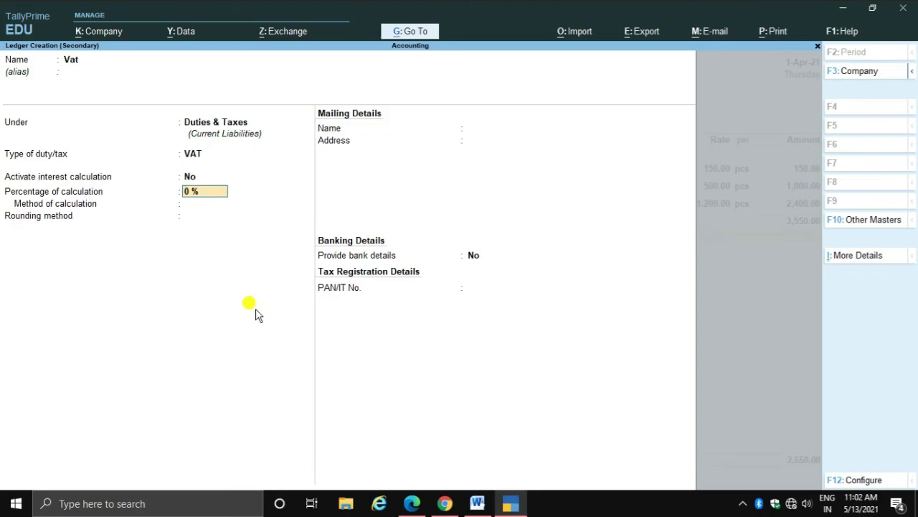
text(5)
key(Return)
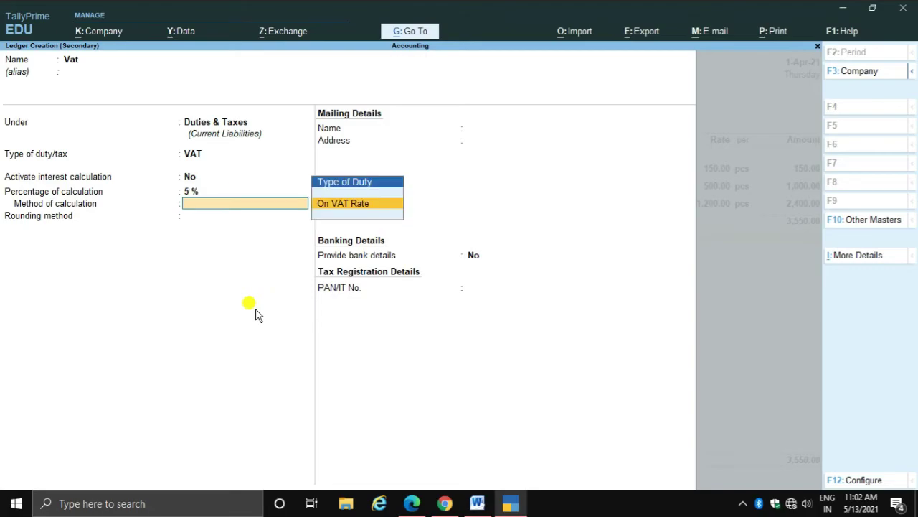
key(Return)
key(Return)
key(Return)
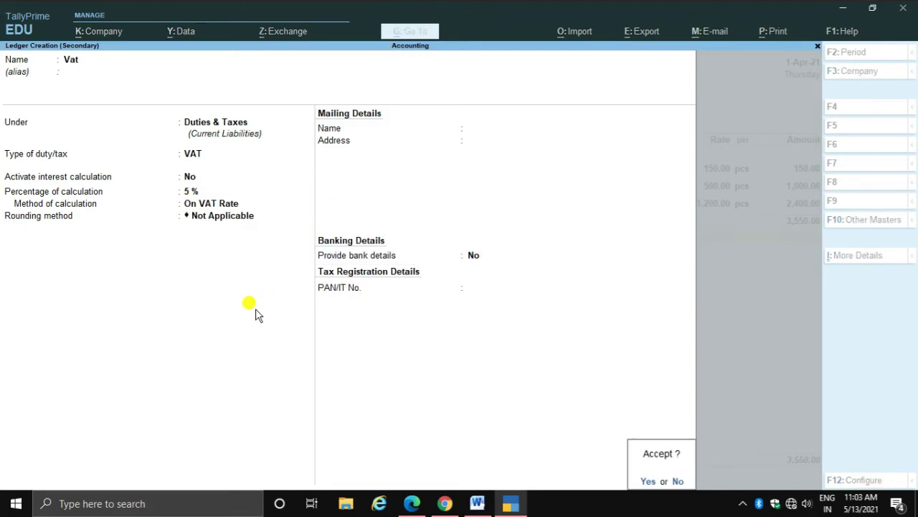
- Save the Vat ledger and add it as the tax line below the items in the sales voucher
key(Return)
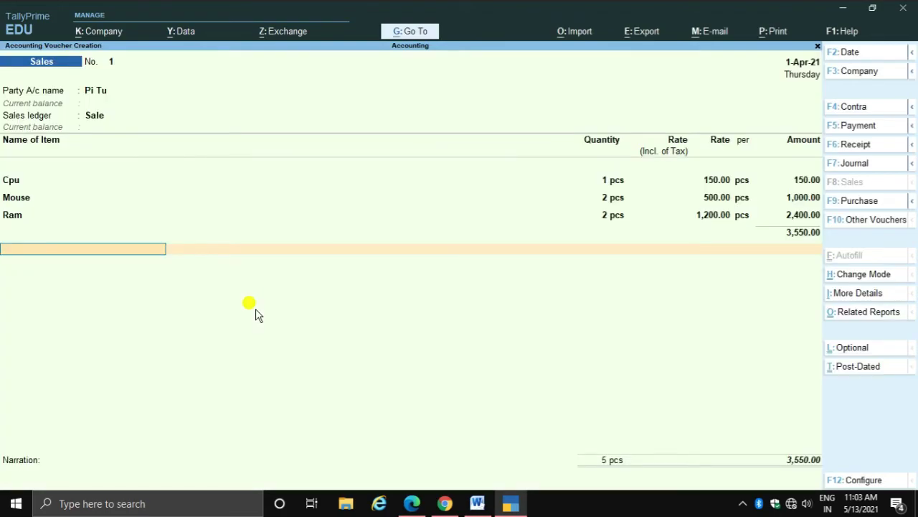
text(V)
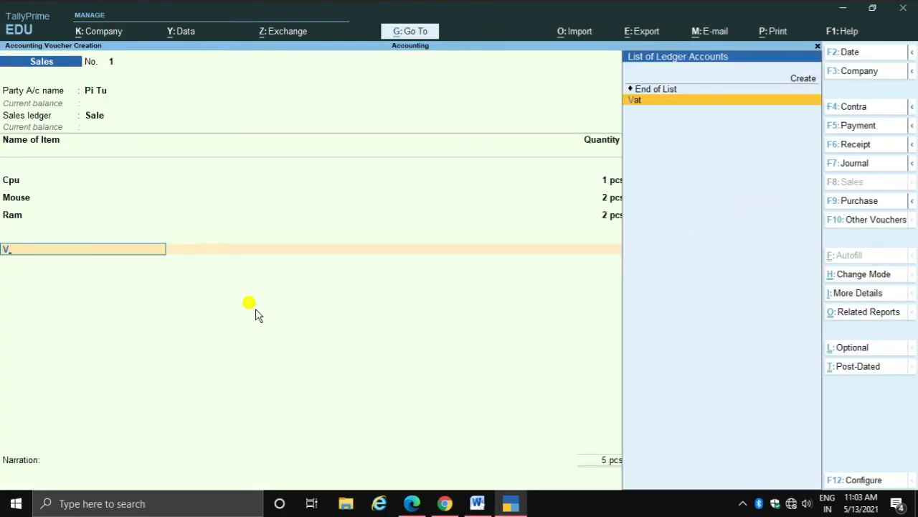
key(Return)
key(BackSpace)
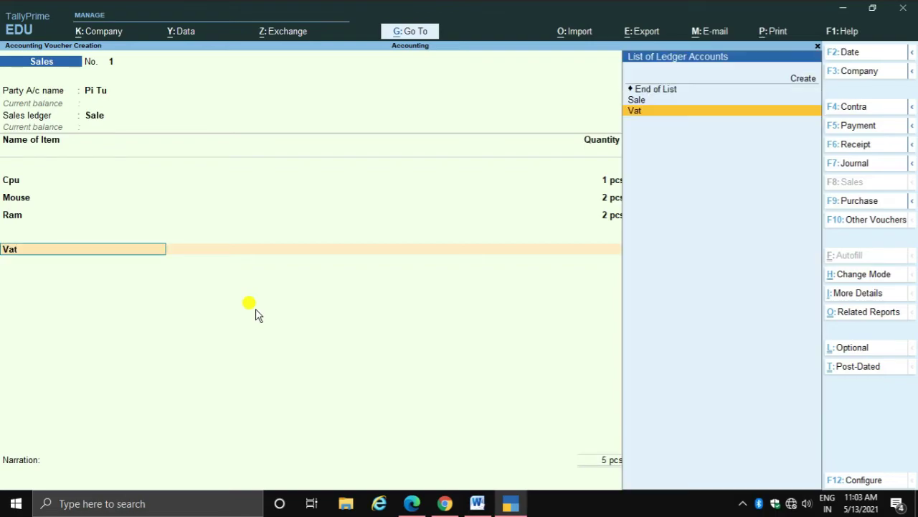
- Open the Vat ledger for alteration, check its duty type, interest, percentage, method and rounding settings, and return to the voucher
key(ctrl+Return)
key(Return)
key(Return)
key(Return)
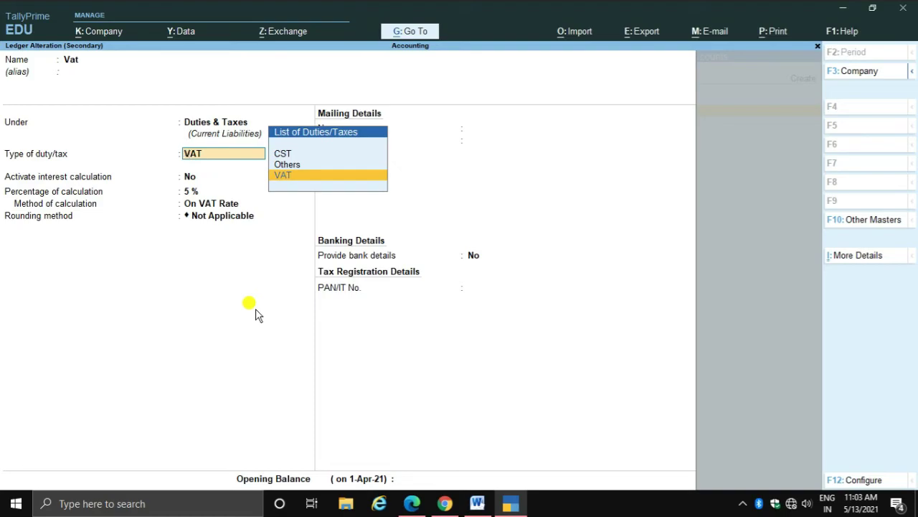
key(Return)
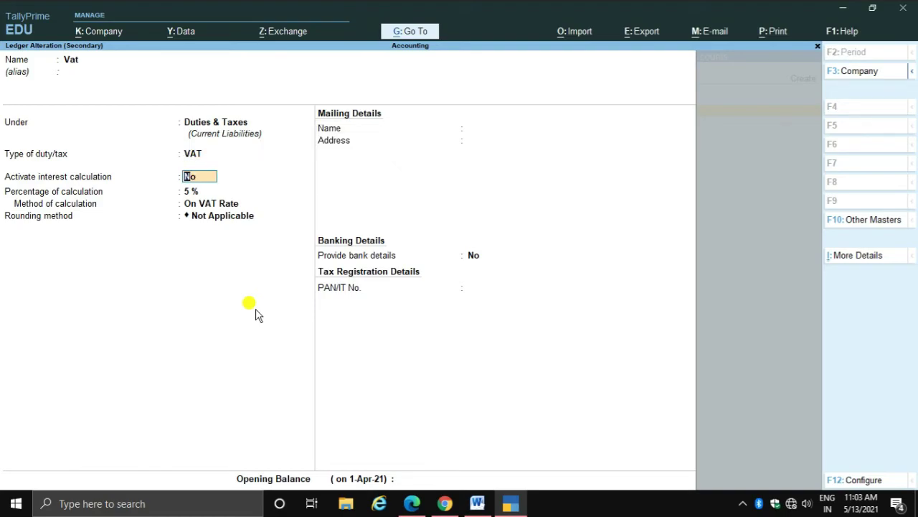
key(Return)
key(Return)
key(Return)
key(Return)
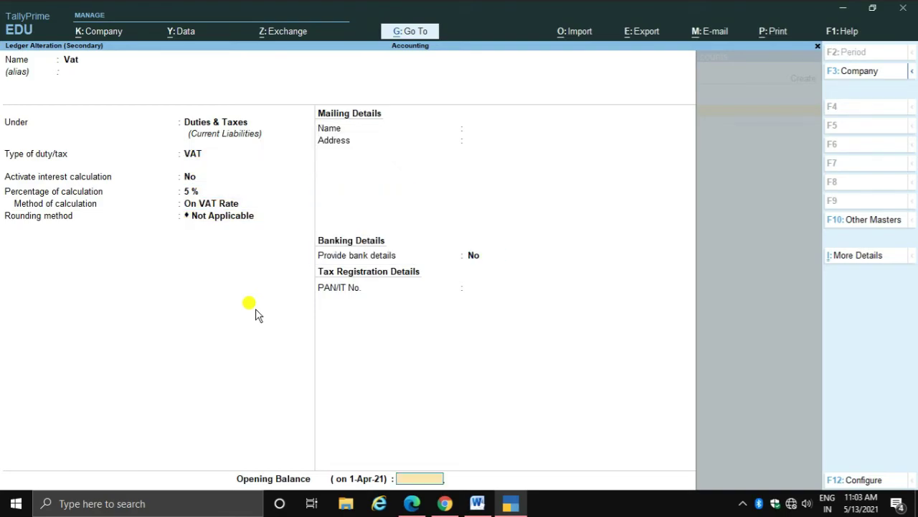
key(Return)
key(Return)
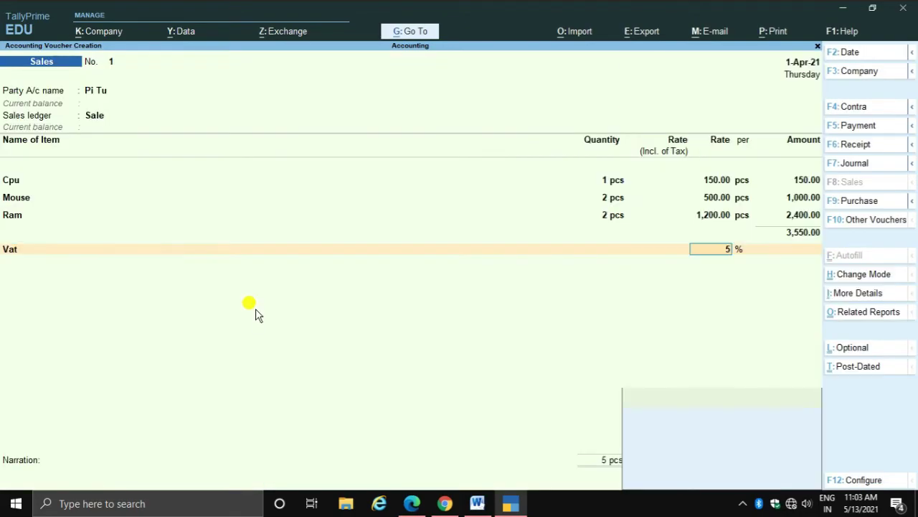
- Set the rate of the voucher's Vat line to 5%
key(BackSpace)
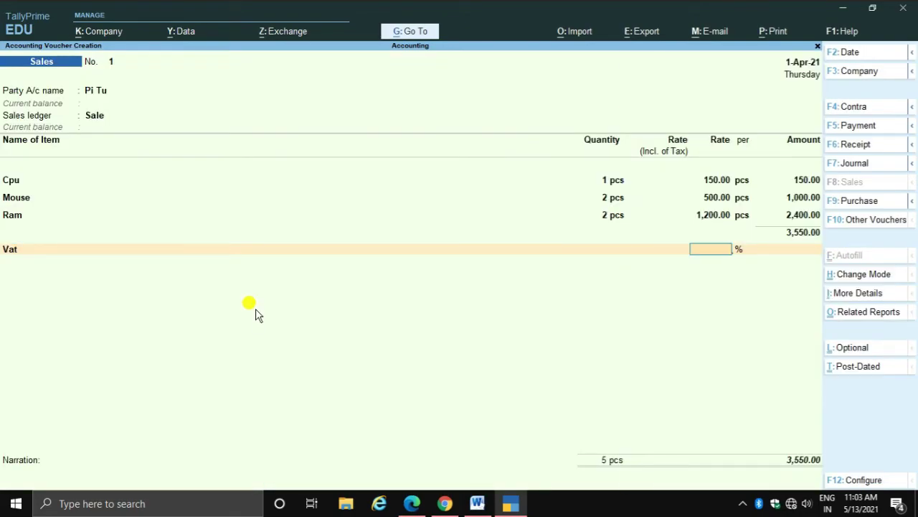
text(5)
key(Return)
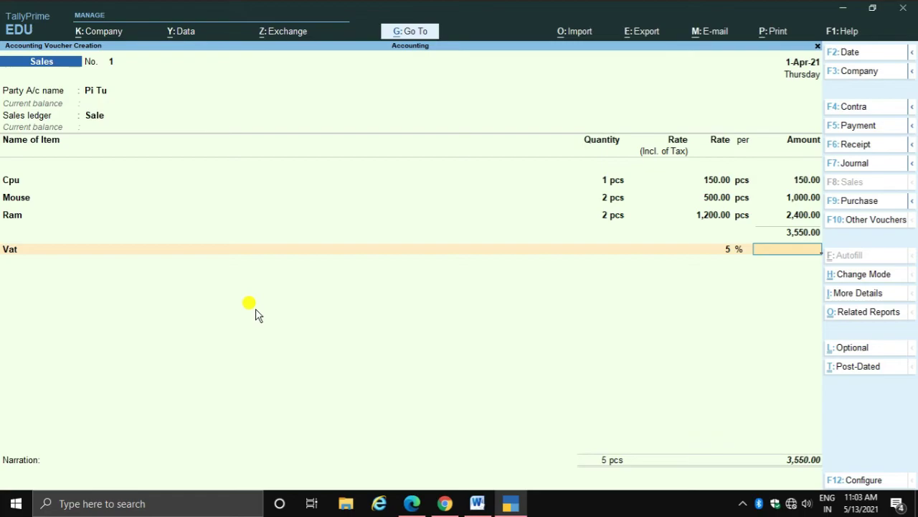
- Calculate the VAT amount with the built-in calculator as 3550*5/100, and return to the voucher
key(ctrl+n)
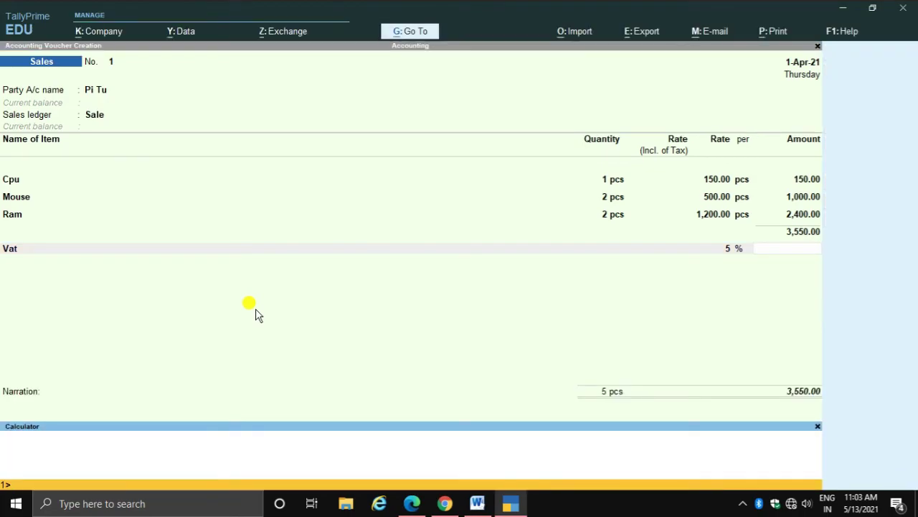
text(3550*5/01)
key(BackSpace)
text(100)
key(Return)
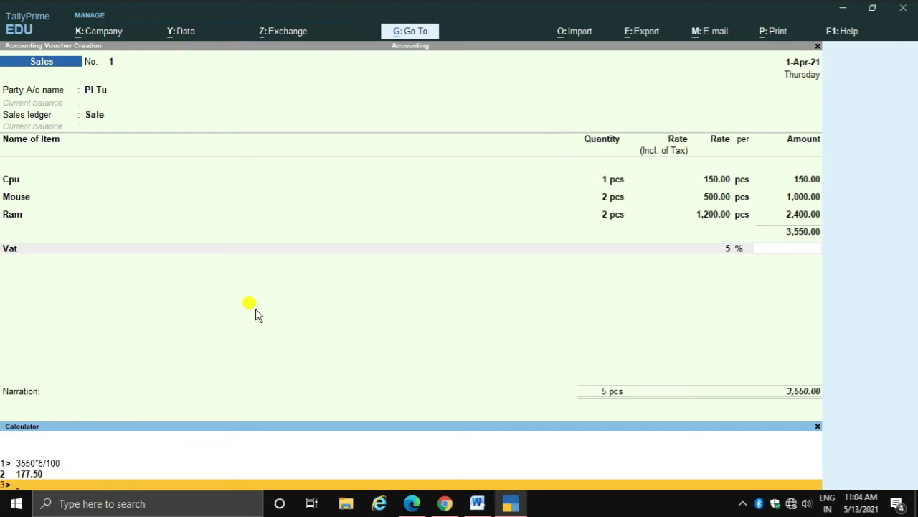
key(alt+m)
click(256, 315)
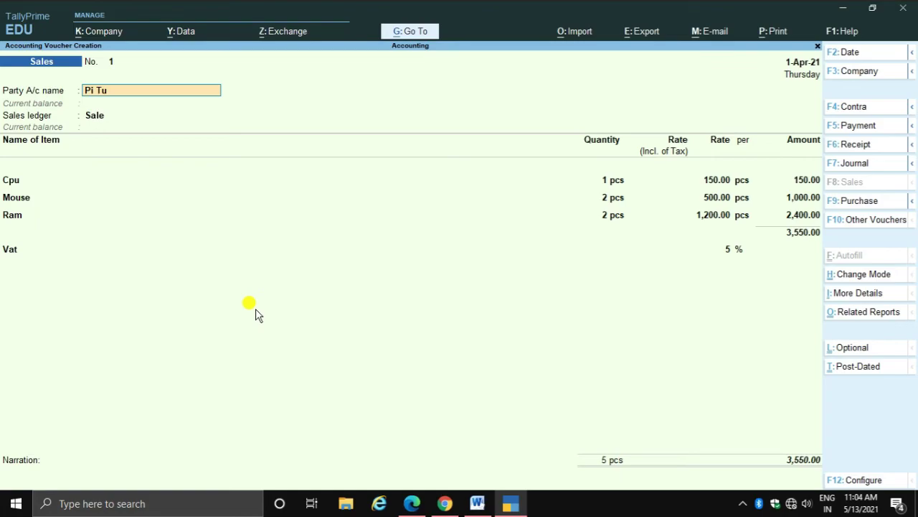
- Go through the voucher's existing party, dispatch and stock item allocation entries, keeping them, to reach the Vat line
key(Return)
key(Return)
key(Return)
key(Return)
key(Return)
key(Return)
key(Return)
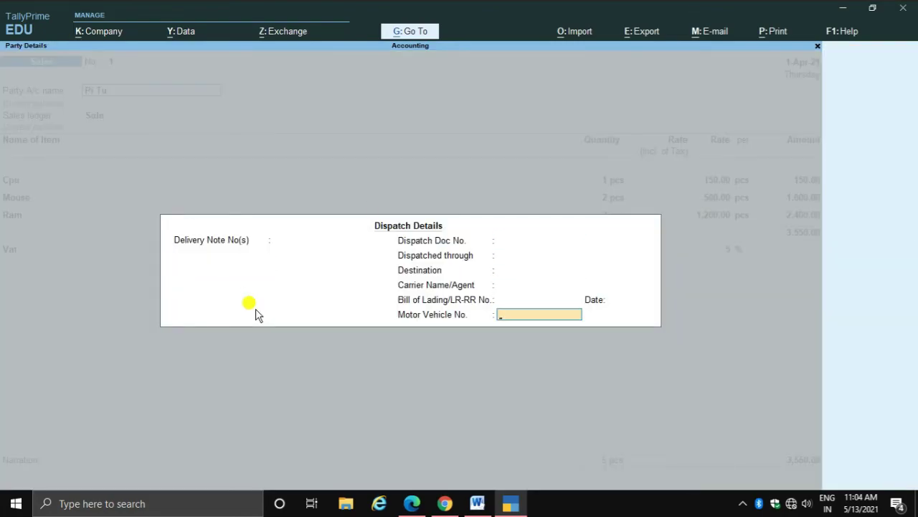
key(Return)
key(Return)
key(Return)
key(Return)
key(Return)
key(Return)
key(Return)
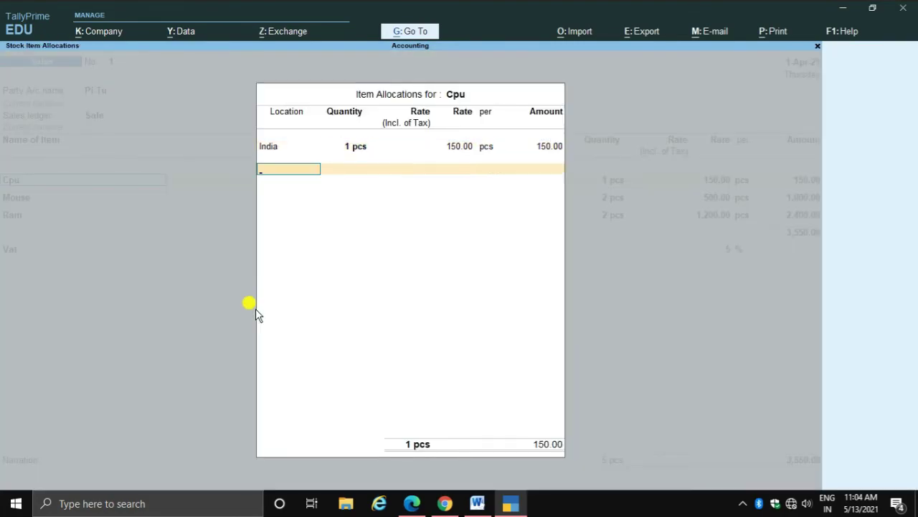
key(Return)
key(Return)
key(Return)
key(Return)
key(Return)
key(Return)
key(Return)
key(Return)
key(Return)
key(Return)
key(Return)
key(Return)
key(Return)
key(Return)
key(Return)
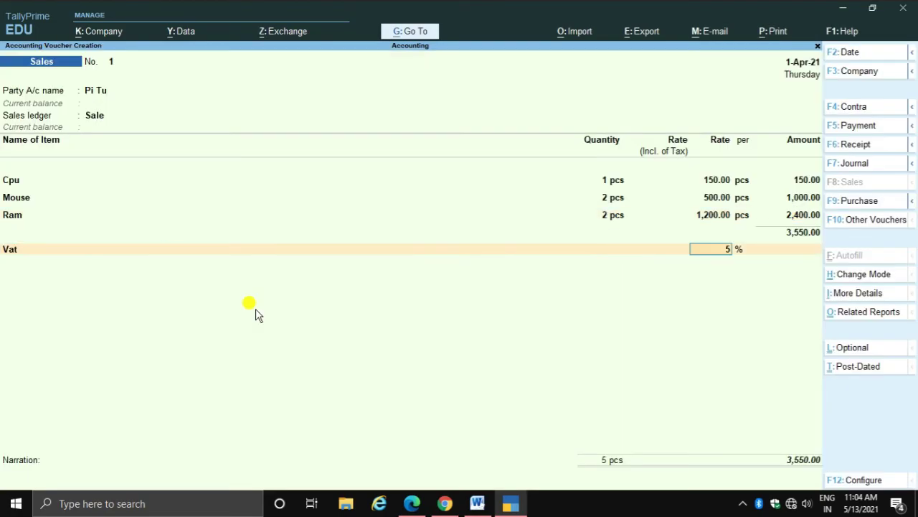
- Enter 177.50 as the amount of the Vat line, leave the narration empty and save the sales voucher
key(Return)
text(1)
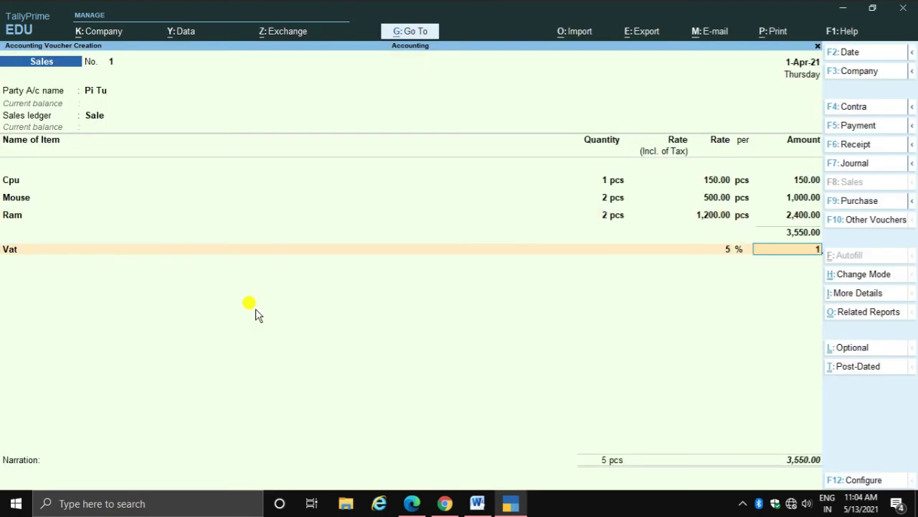
text(77.50)
key(Return)
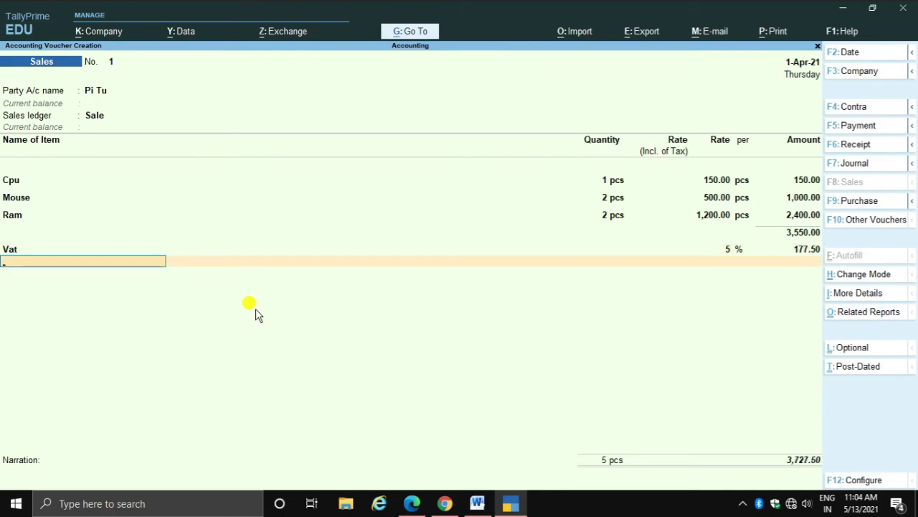
key(Return)
key(Return)
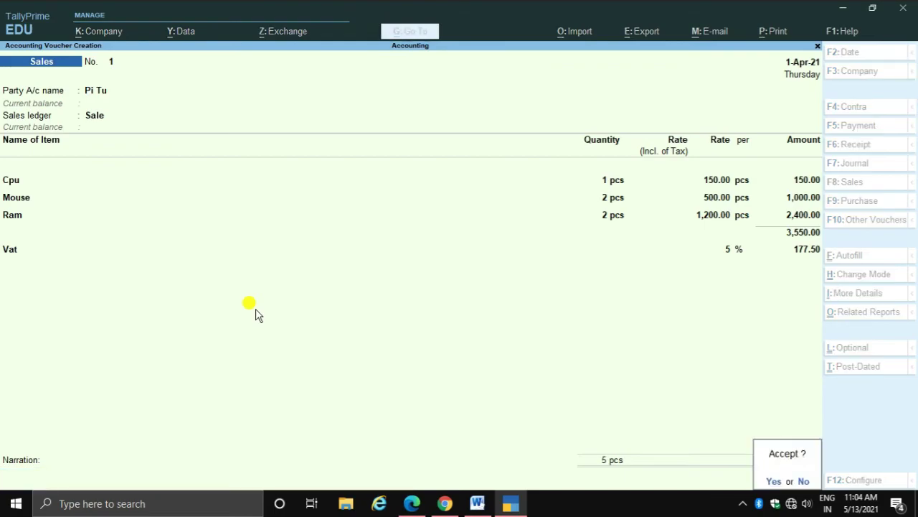
key(Return)
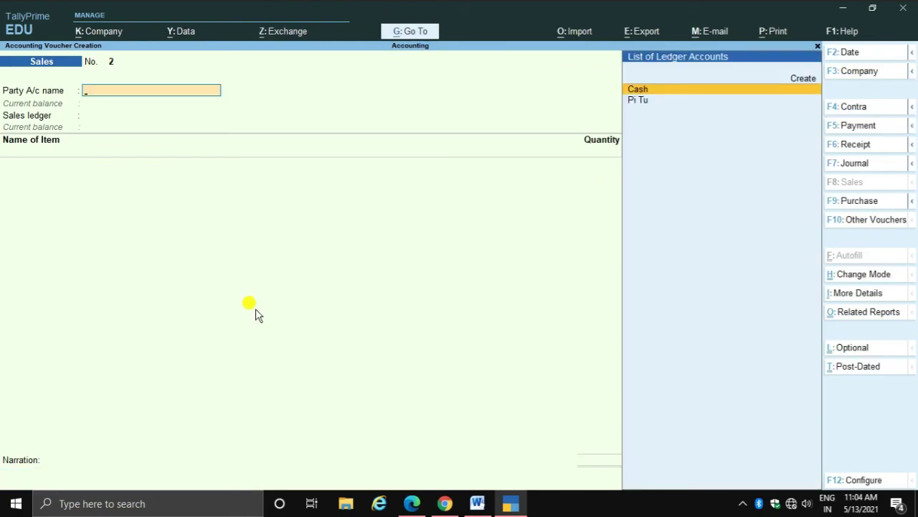
- Reopen the sales voucher just saved and open a print preview of its invoice
key(Page_Up)
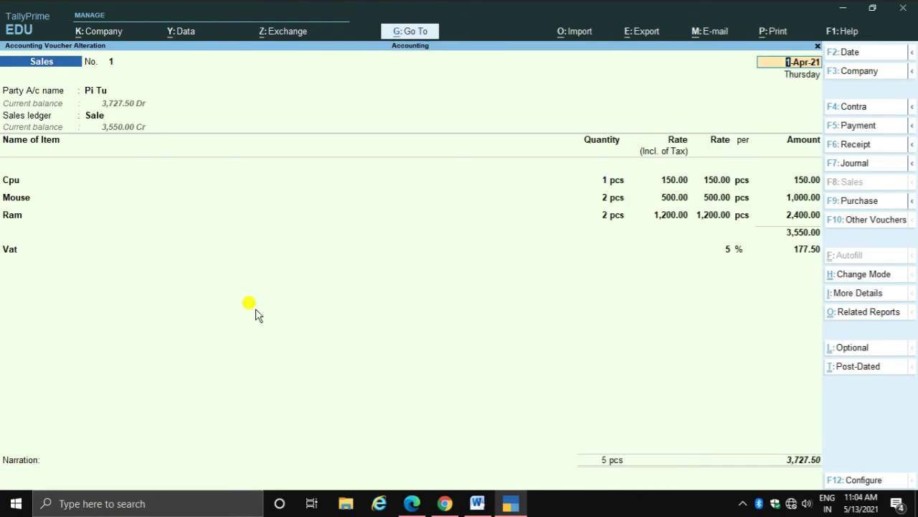
key(ctrl)
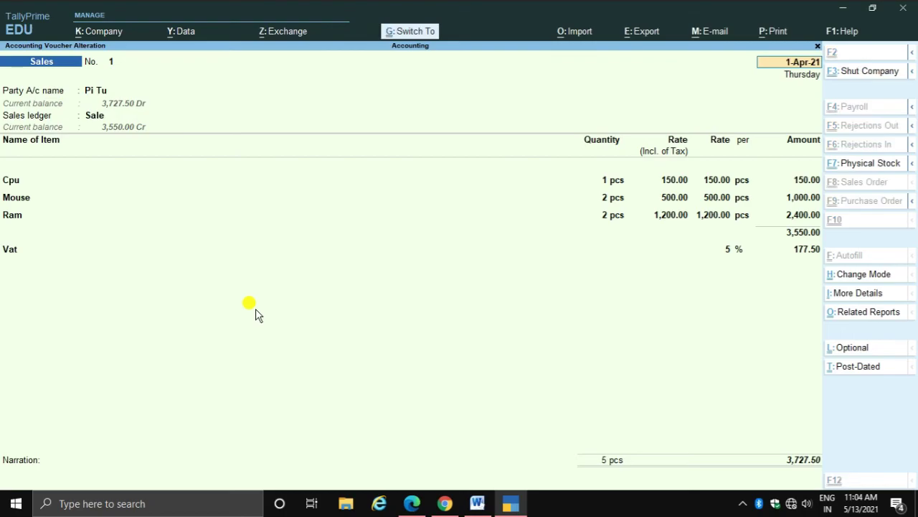
key(ctrl+p)
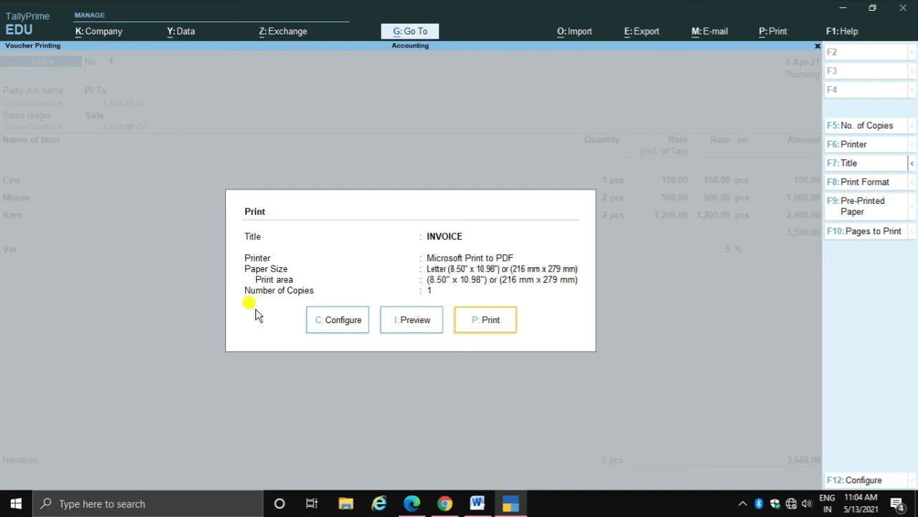
key(Left)
key(Return)
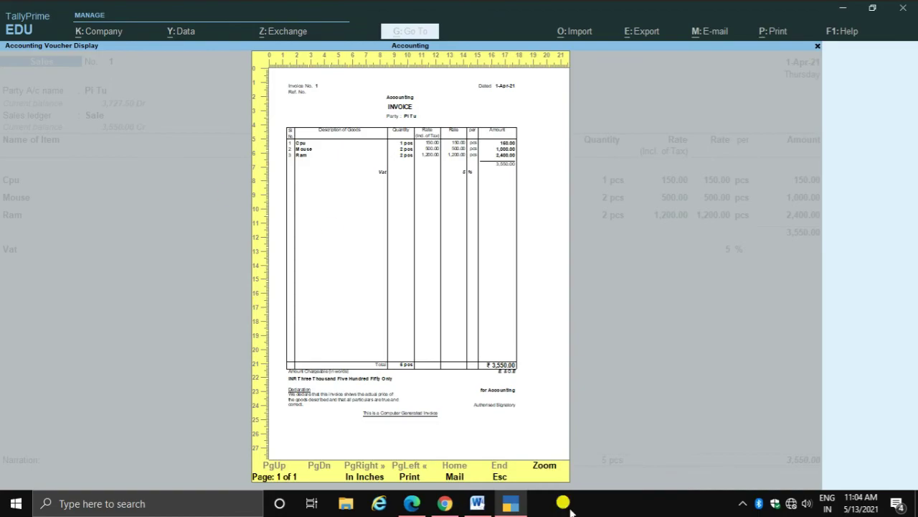
- Examine the enlarged invoice preview from header to total, and close the preview and print dialog
click(540, 462)
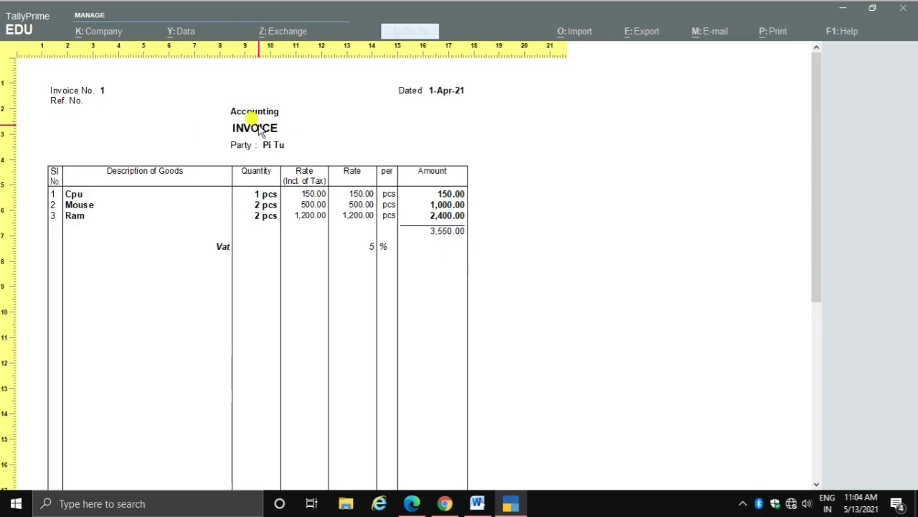
scroll(323, 179, down, 5)
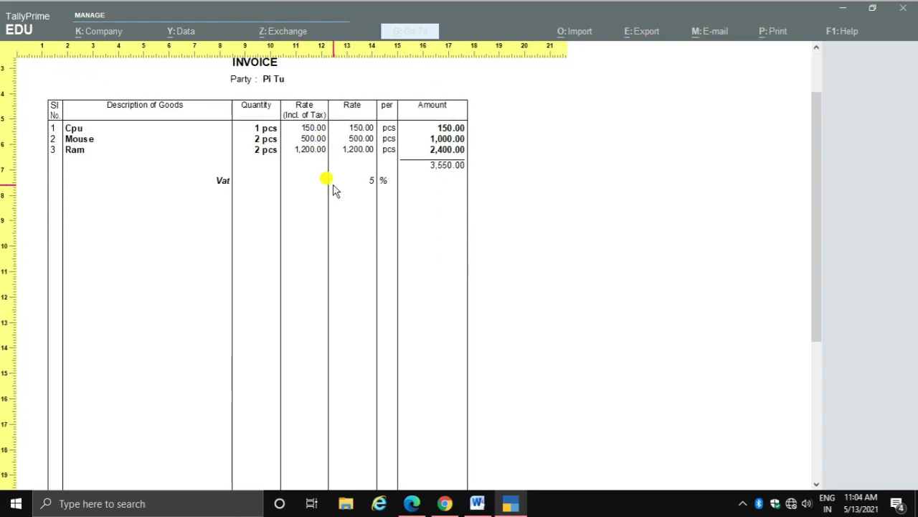
scroll(142, 429, down, 4)
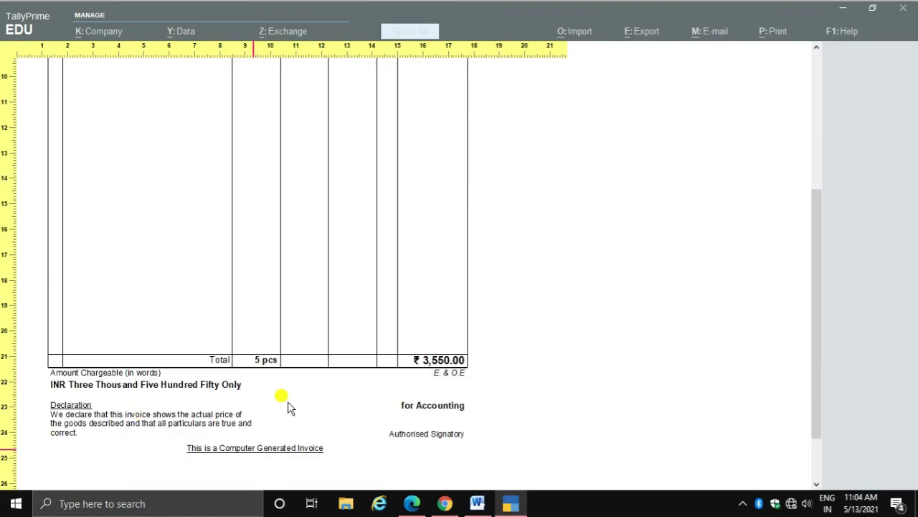
scroll(380, 424, up, 3)
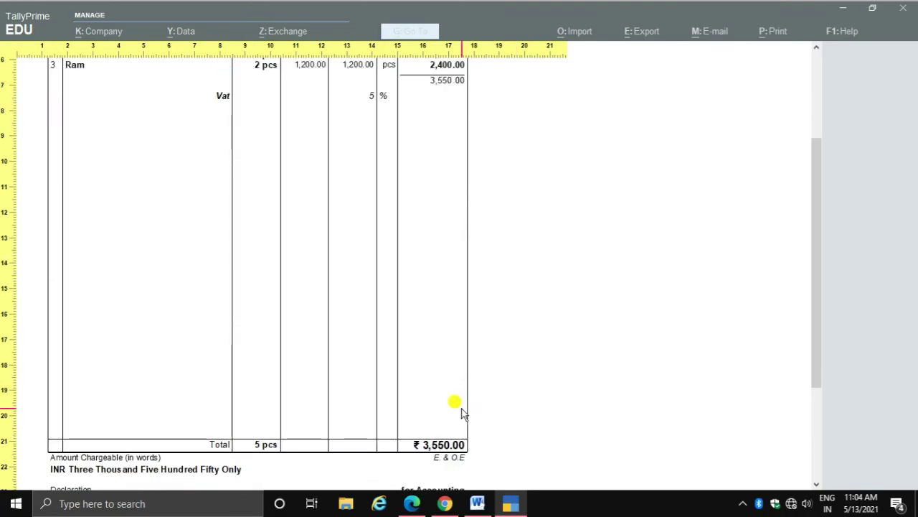
scroll(424, 385, up, 4)
scroll(424, 378, up, 1)
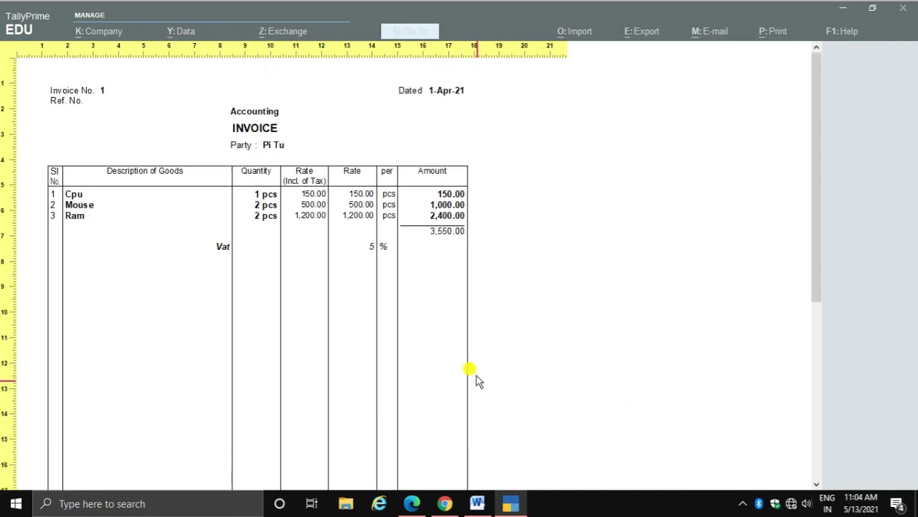
click(476, 375)
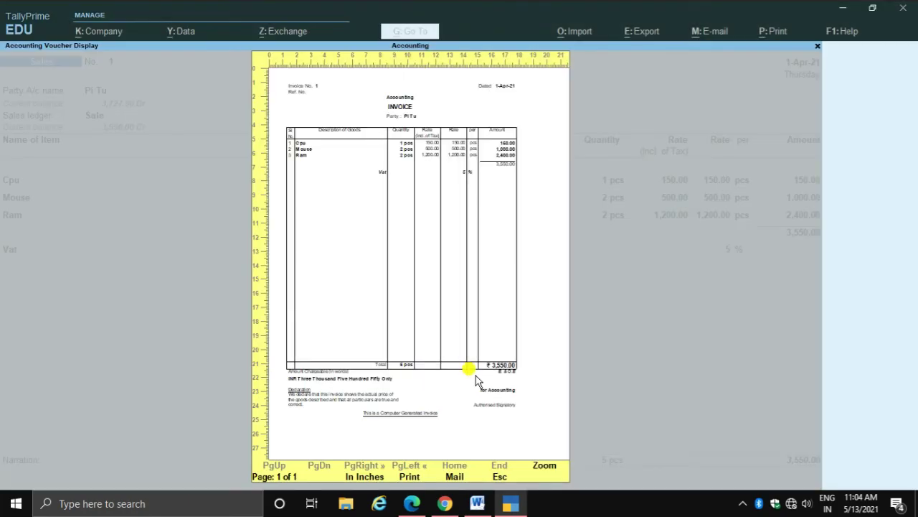
key(Escape)
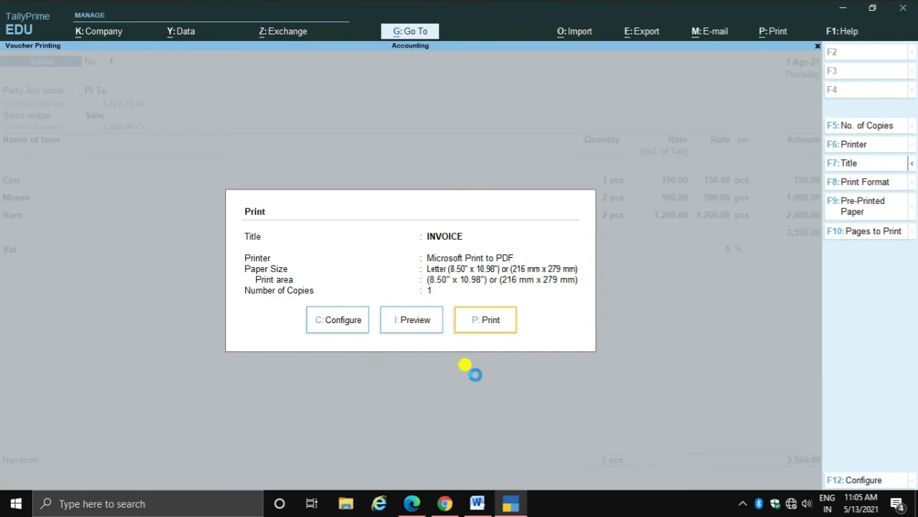
key(Escape)
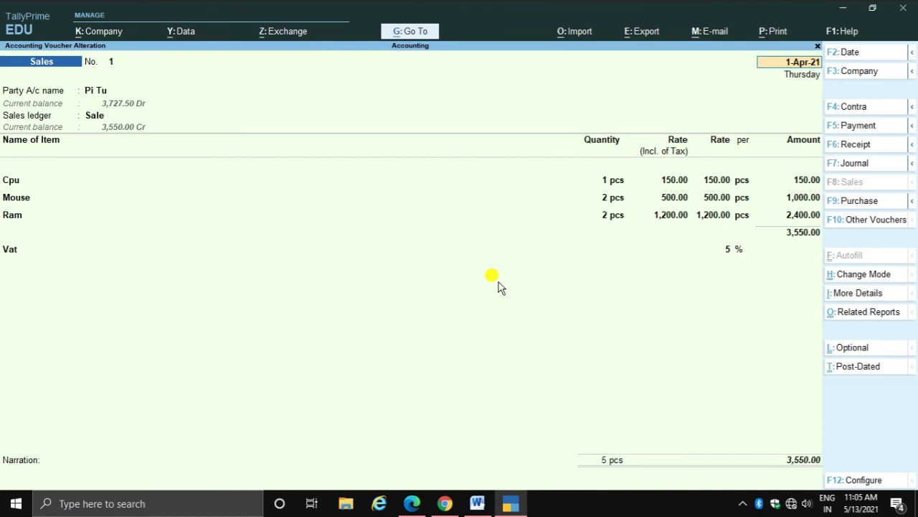
key(Return)
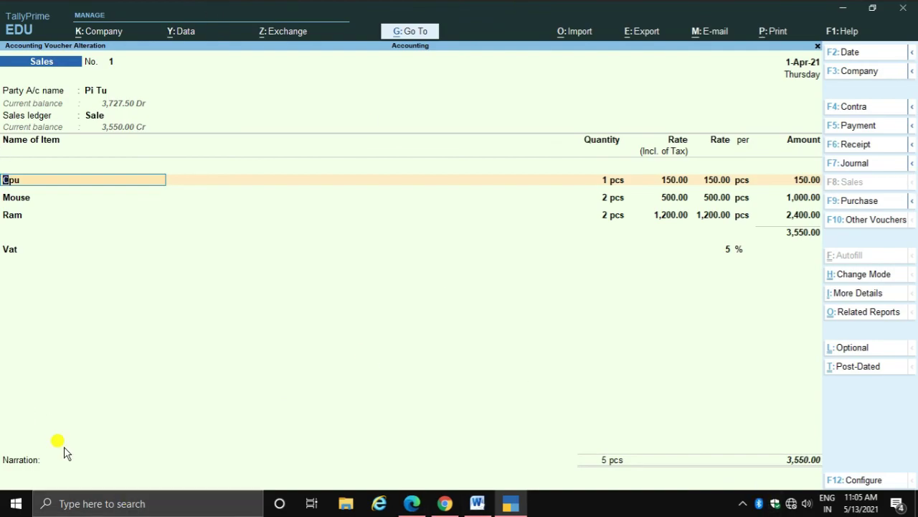
key(Page_Down)
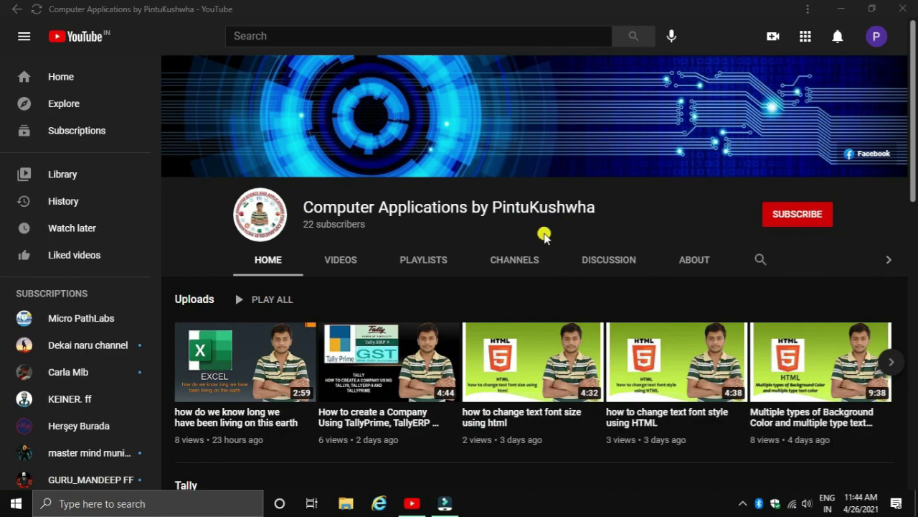
- Switch to YouTube, subscribe to the Computer Applications channel and turn on all its notifications
click(805, 218)
click(805, 218)
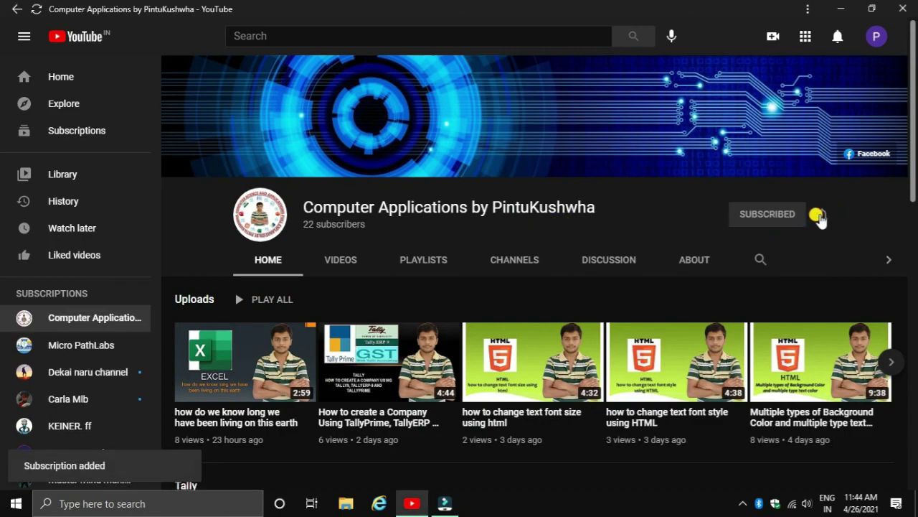
click(819, 215)
click(789, 244)
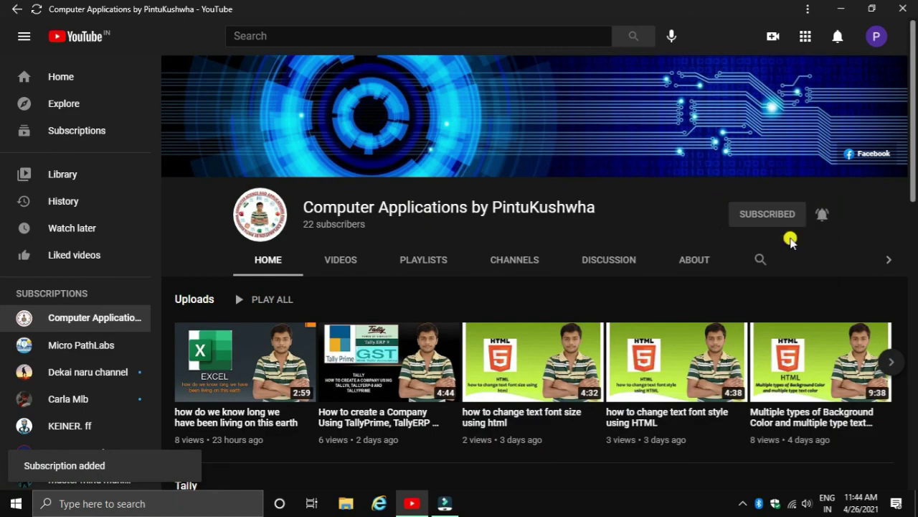